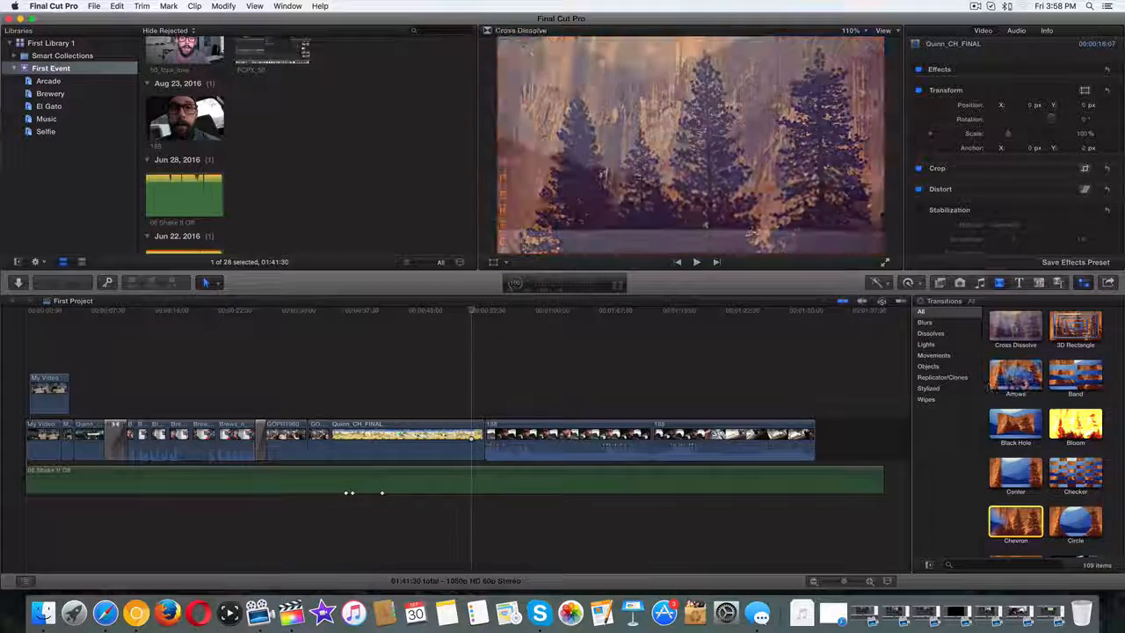
Place a Cross Dissolve on the edit point leading into Quinn_CH_FINAL.
{"action": "mouse_move", "coordinate": [1015, 327]}
{"action": "left_mouse_down"}
{"action": "mouse_move", "coordinate": [439, 395]}
{"action": "mouse_move", "coordinate": [354, 413]}
{"action": "mouse_move", "coordinate": [329, 442]}
{"action": "left_mouse_up"}
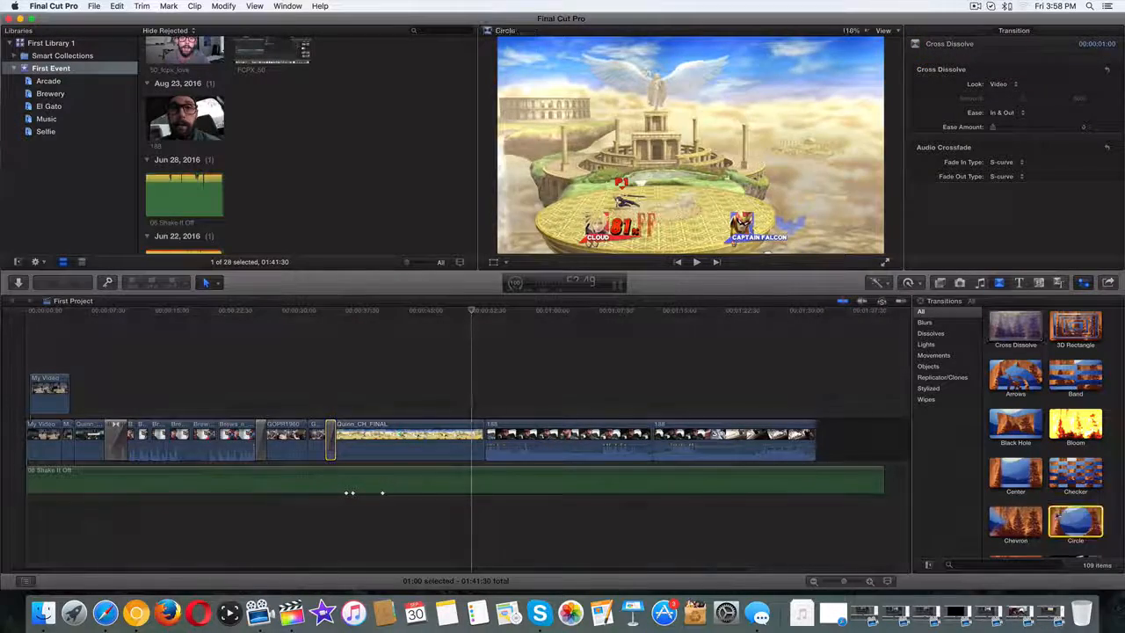
Drop a Circle transition on the edit after Quinn_CH_FINAL and play through it to check the wipe.
{"action": "left_click_drag", "start_coordinate": [1076, 521], "coordinate": [483, 437]}
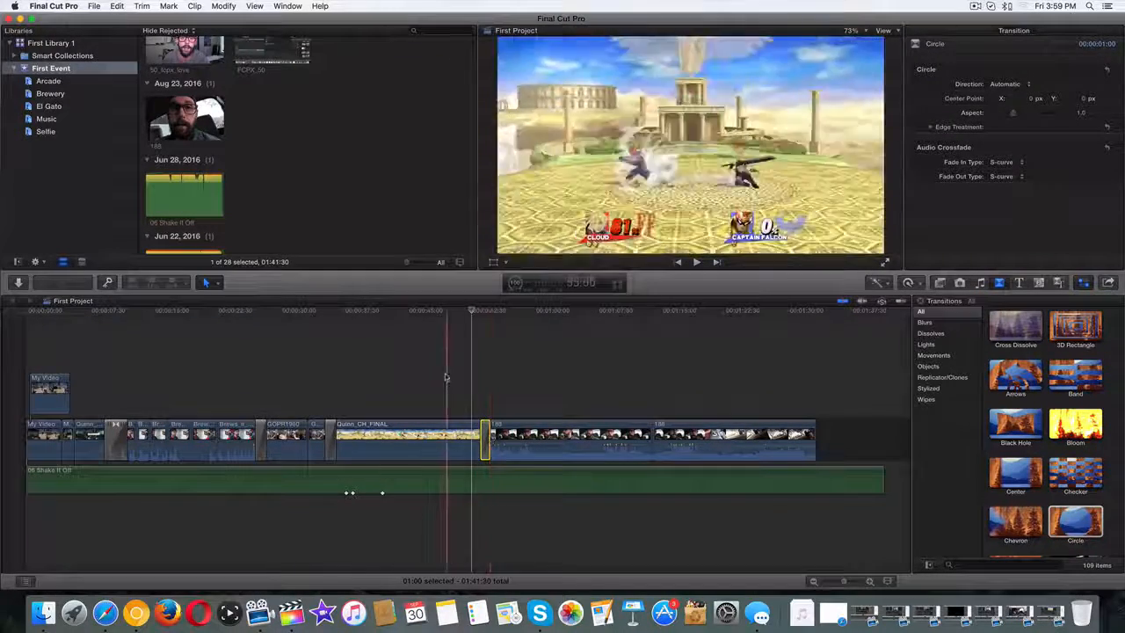
{"action": "left_click_drag", "start_coordinate": [473, 312], "coordinate": [320, 313]}
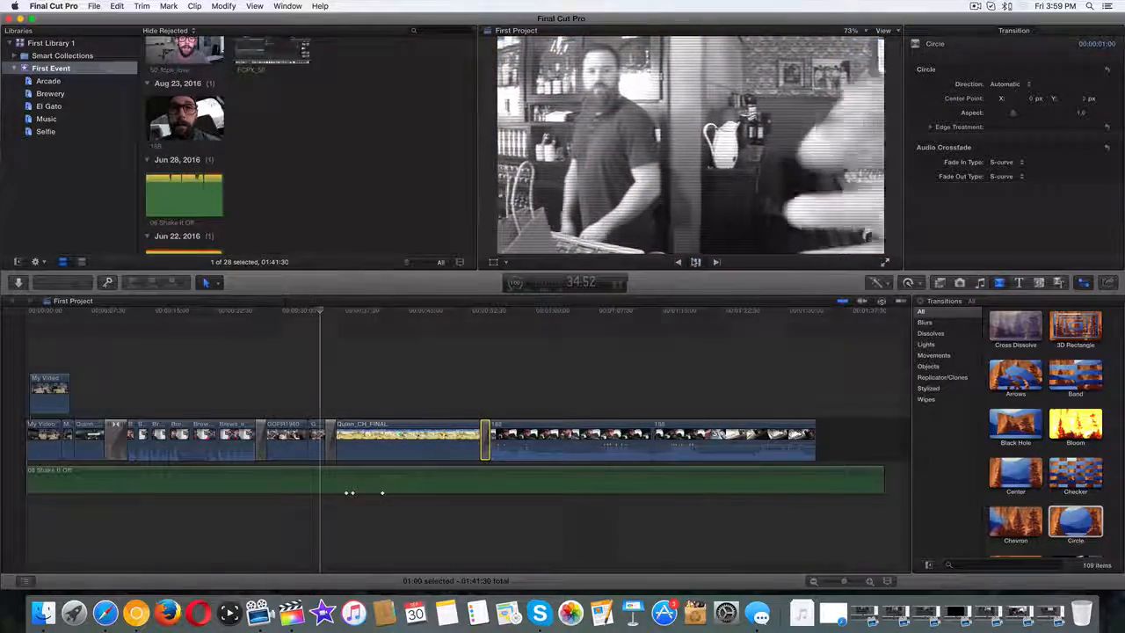
{"action": "left_click", "coordinate": [695, 261]}
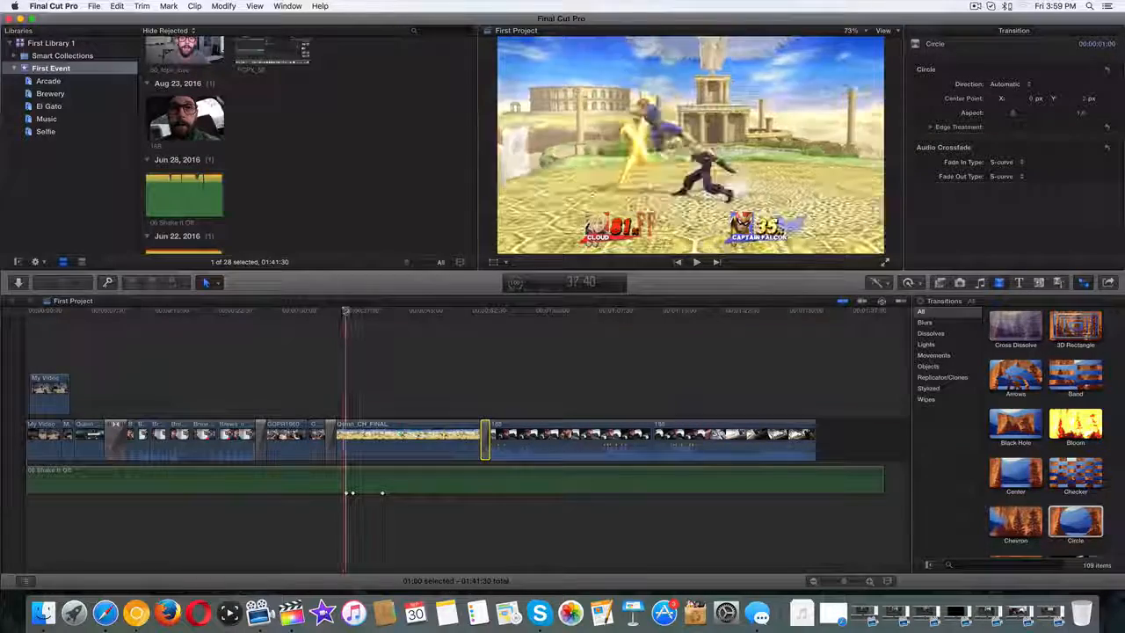
{"action": "left_click_drag", "start_coordinate": [345, 313], "coordinate": [471, 313]}
{"action": "left_click", "coordinate": [696, 261]}
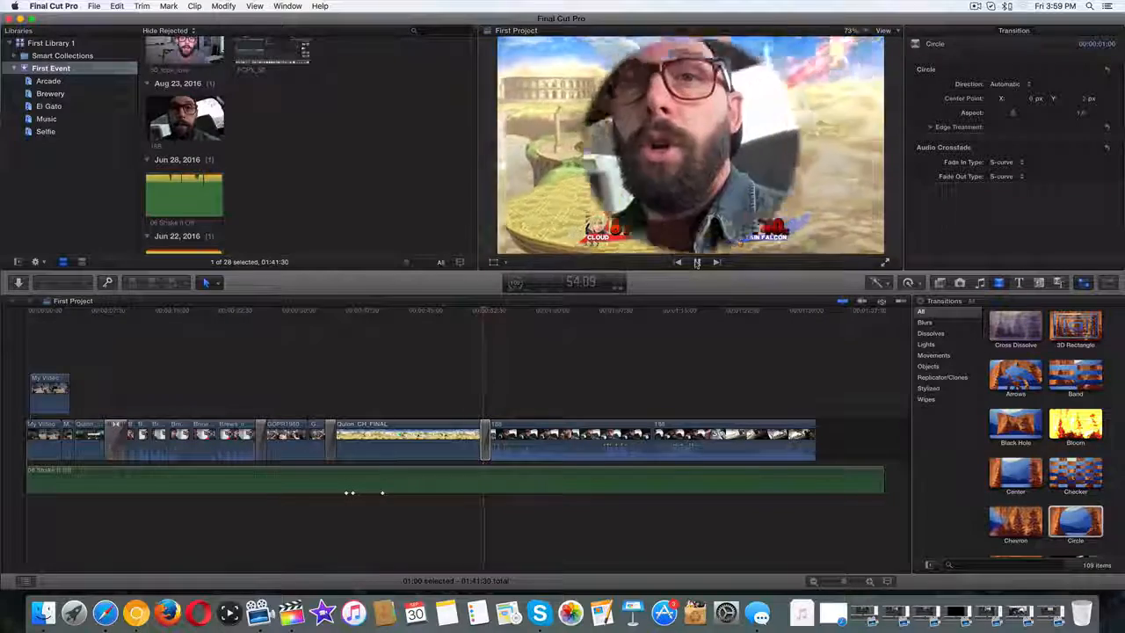
{"action": "left_click", "coordinate": [695, 262]}
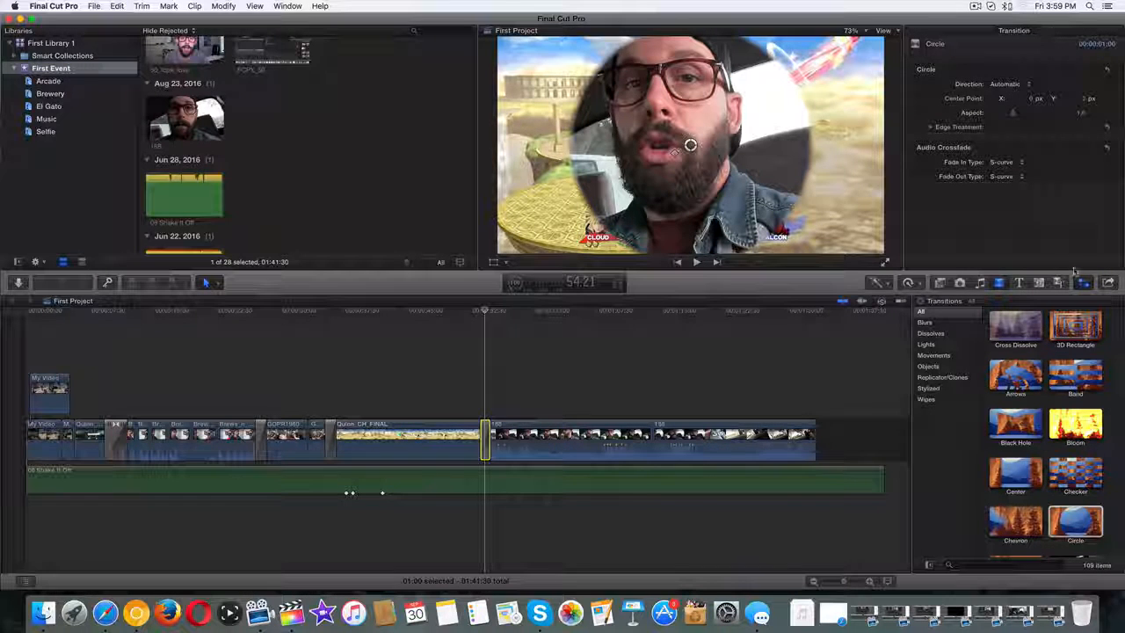
{"action": "left_click", "coordinate": [1084, 282]}
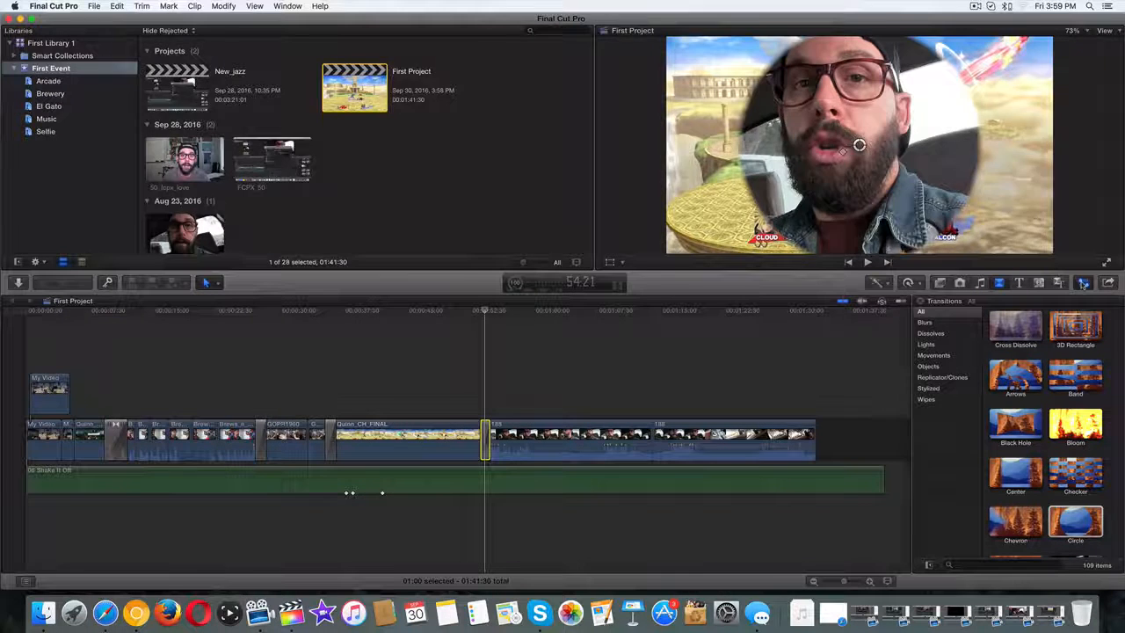
{"action": "left_click", "coordinate": [1083, 282]}
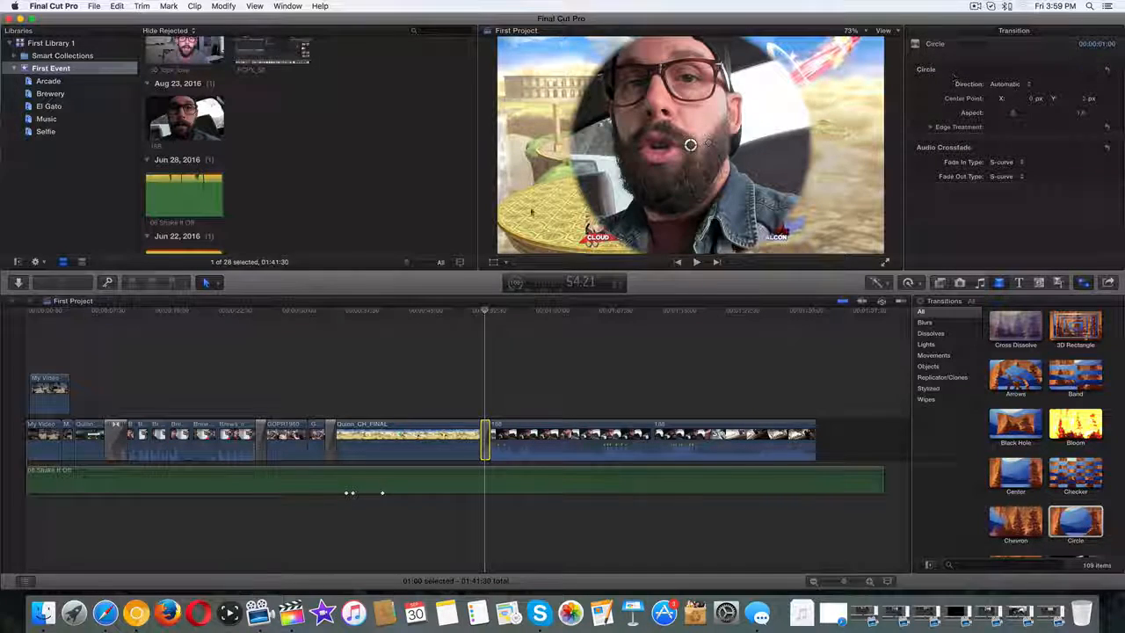
{"action": "left_click", "coordinate": [378, 309]}
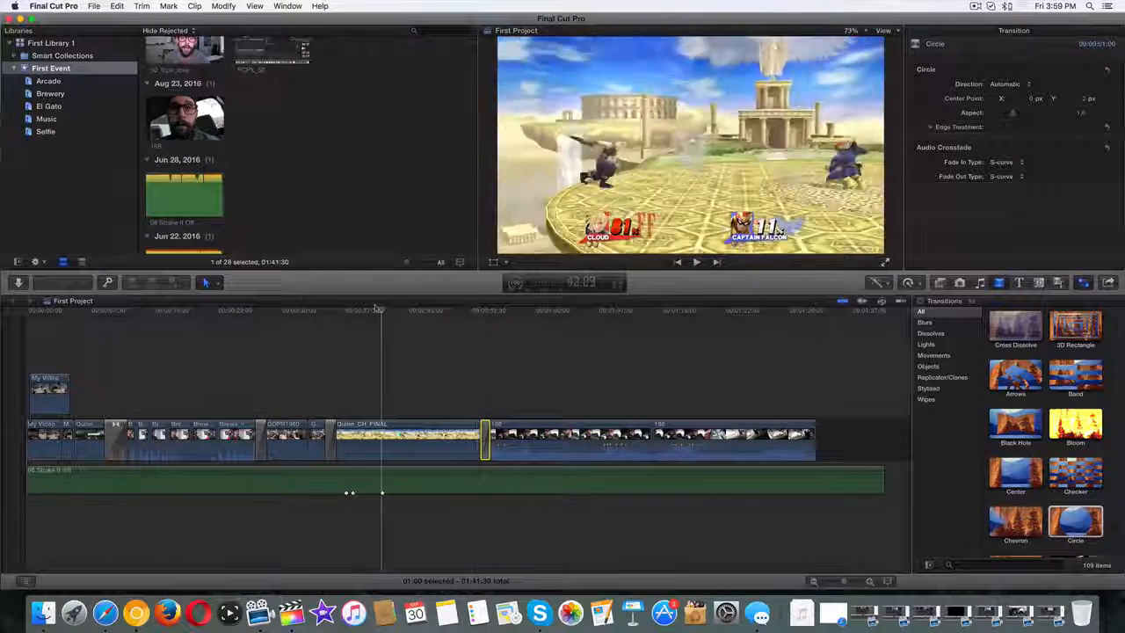
{"action": "left_click_drag", "start_coordinate": [378, 309], "coordinate": [330, 309]}
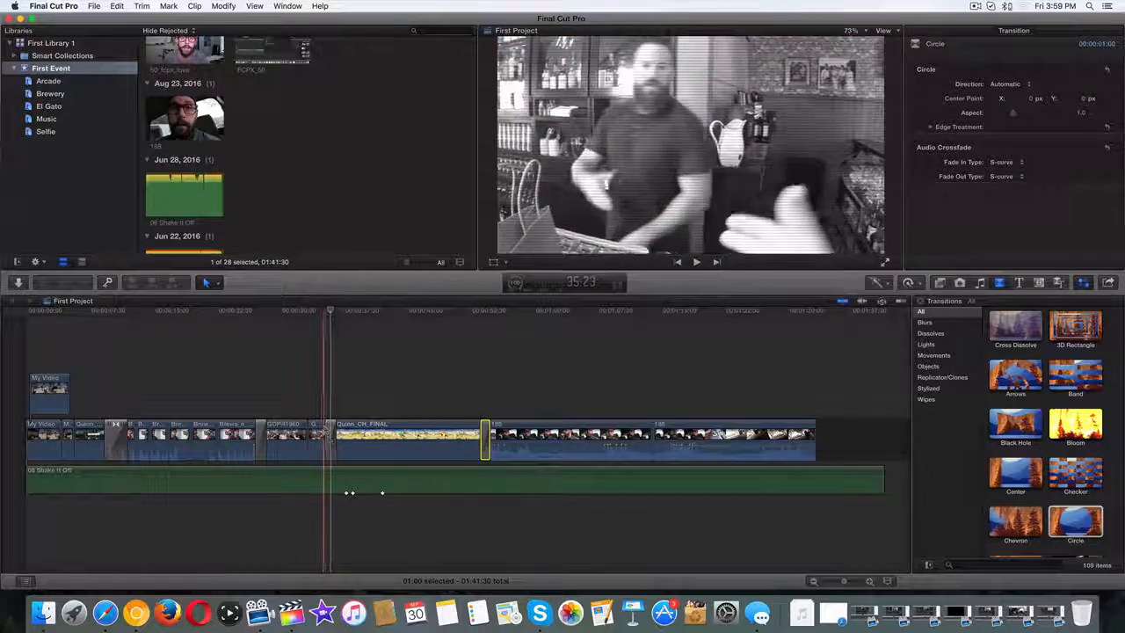
{"action": "left_click", "coordinate": [330, 440]}
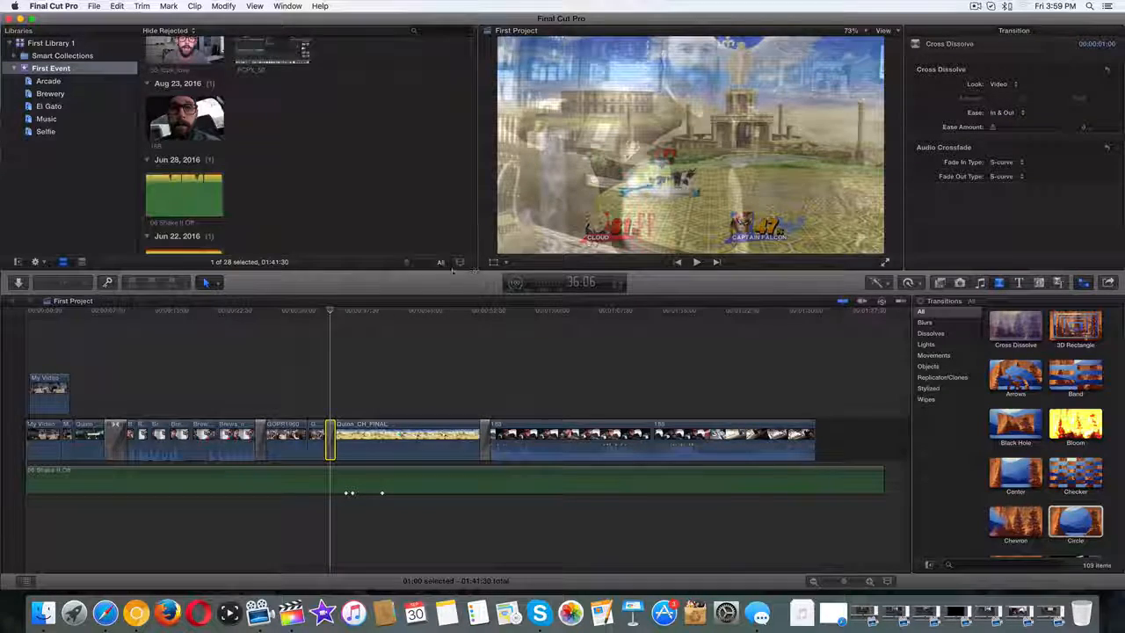
{"action": "left_click_drag", "start_coordinate": [320, 313], "coordinate": [482, 313]}
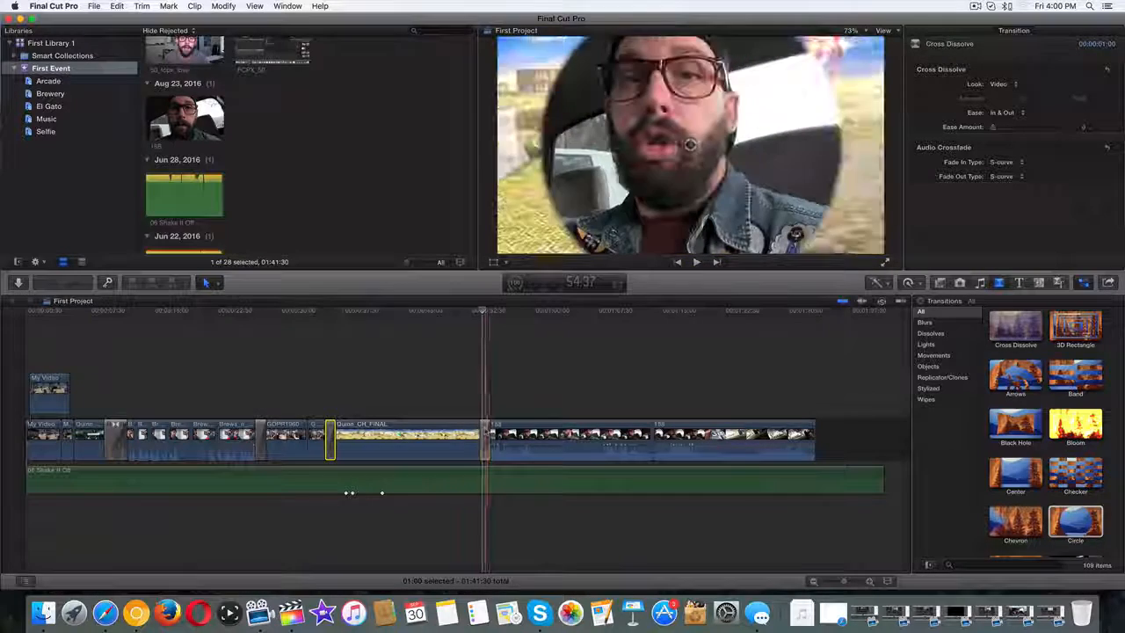
{"action": "left_click", "coordinate": [485, 439]}
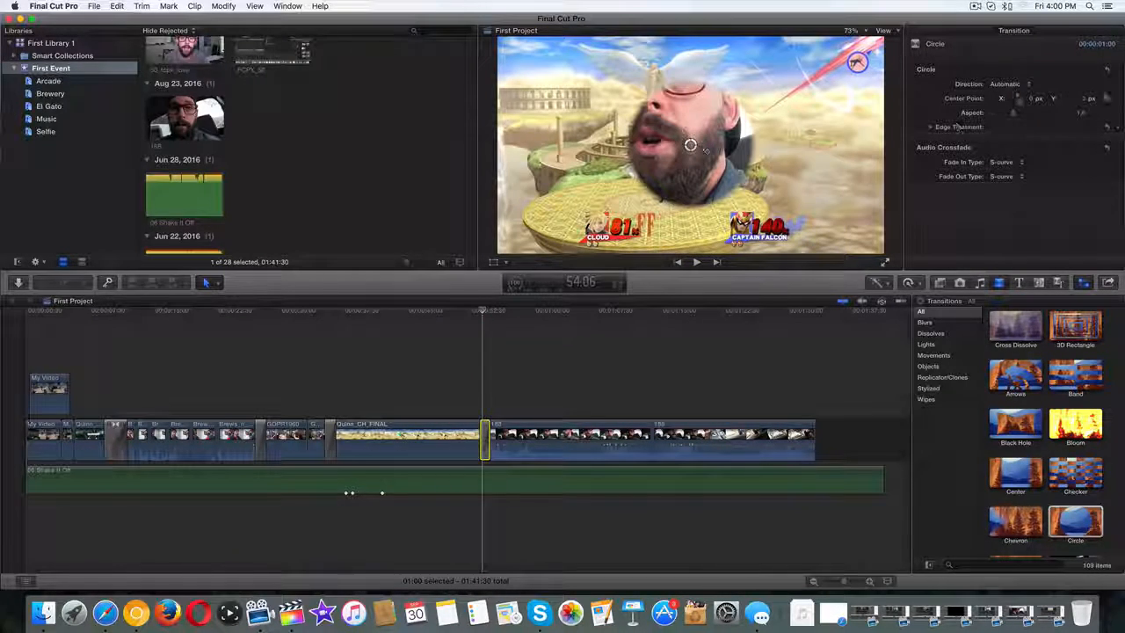
Set the Circle's Direction to Close and preview the inward wipe.
{"action": "left_click", "coordinate": [1022, 84]}
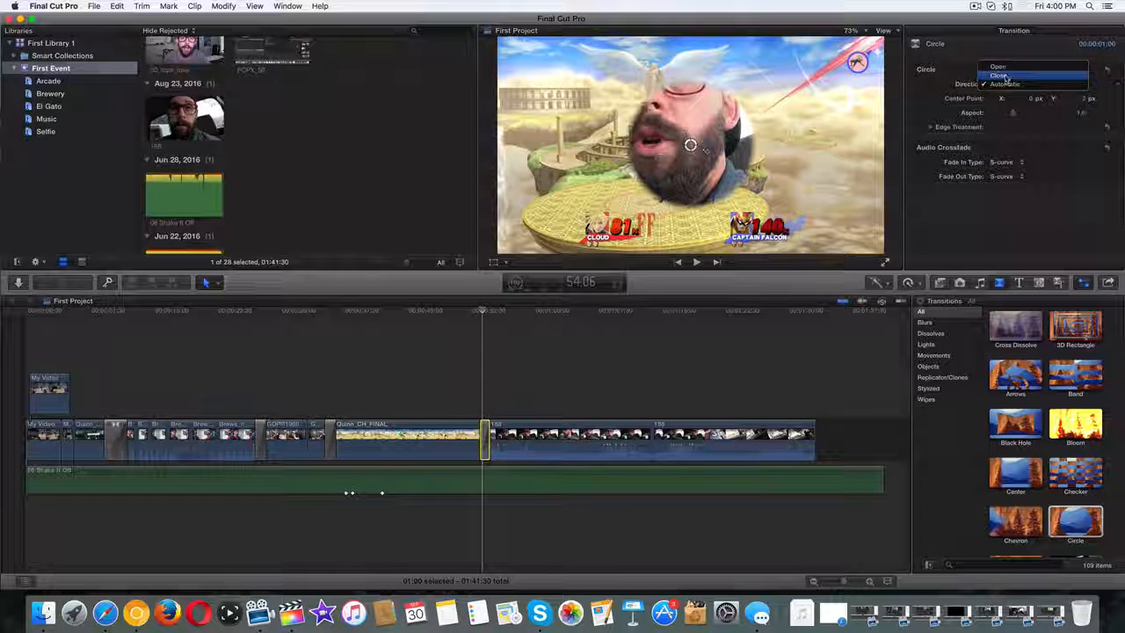
{"action": "left_click", "coordinate": [999, 76]}
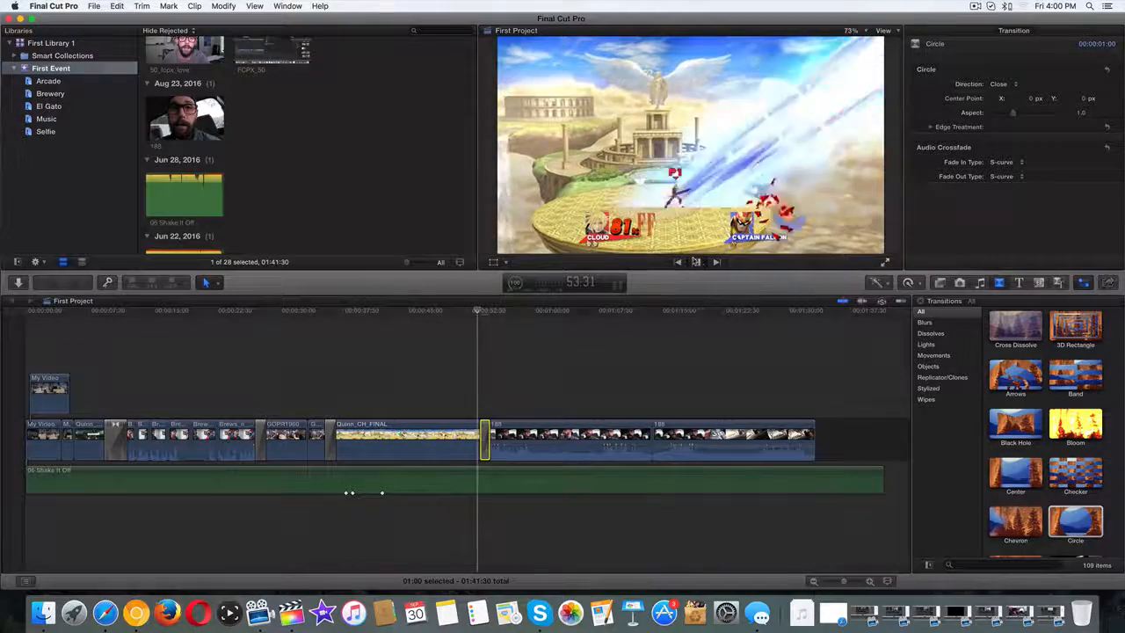
{"action": "left_click", "coordinate": [695, 262]}
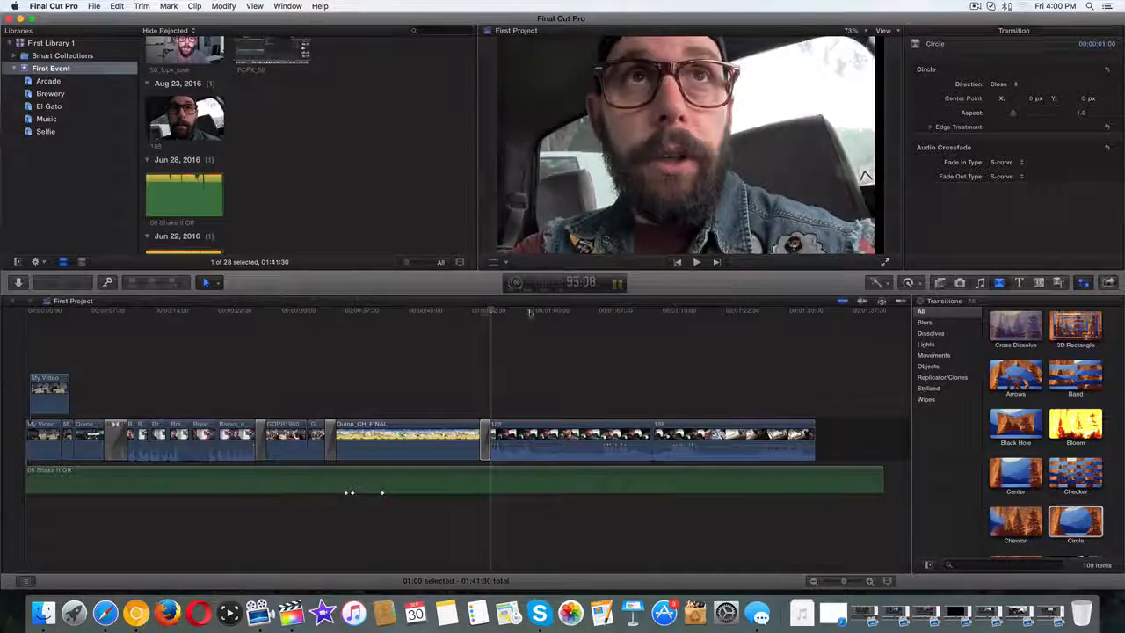
{"action": "left_click", "coordinate": [696, 262]}
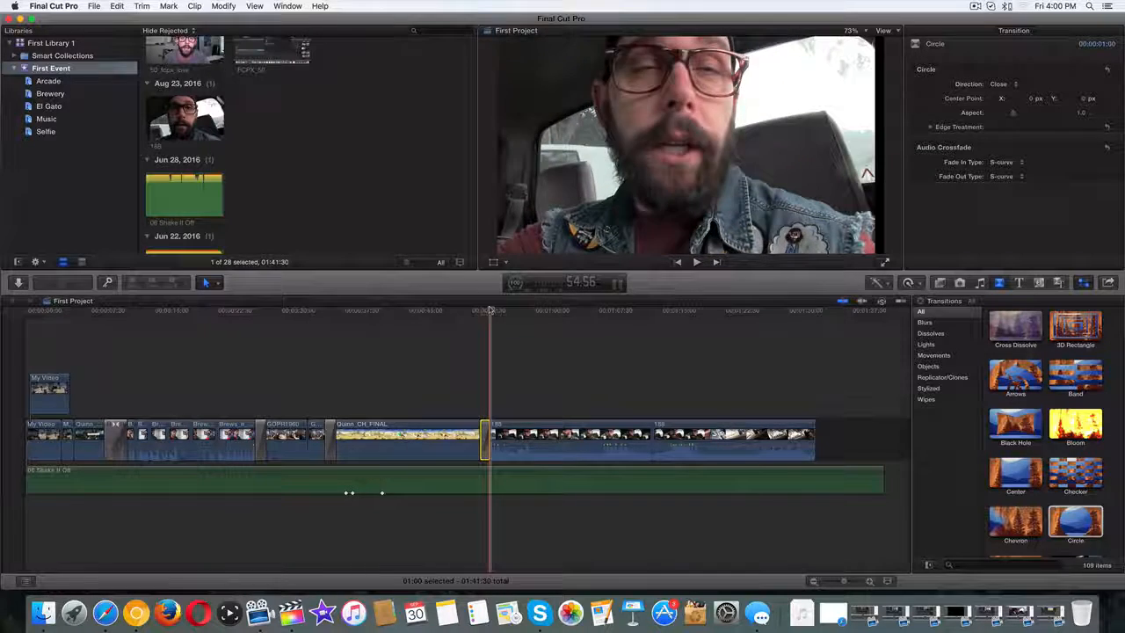
Switch the Circle's Direction to Open and preview the outward reveal.
{"action": "left_click", "coordinate": [1012, 83]}
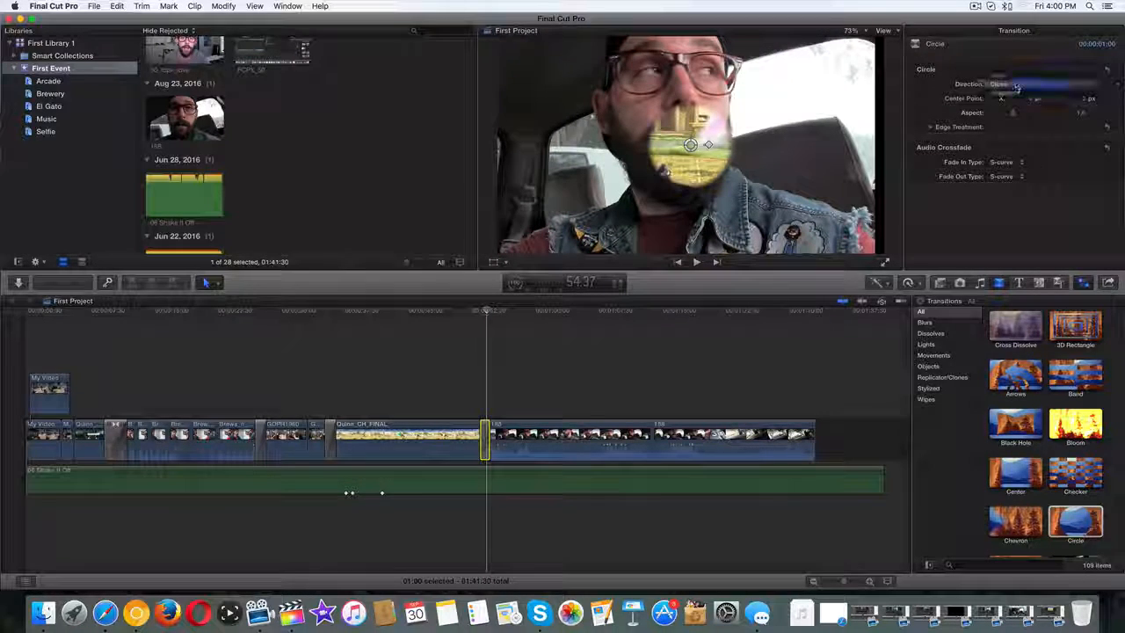
{"action": "left_click", "coordinate": [1010, 76]}
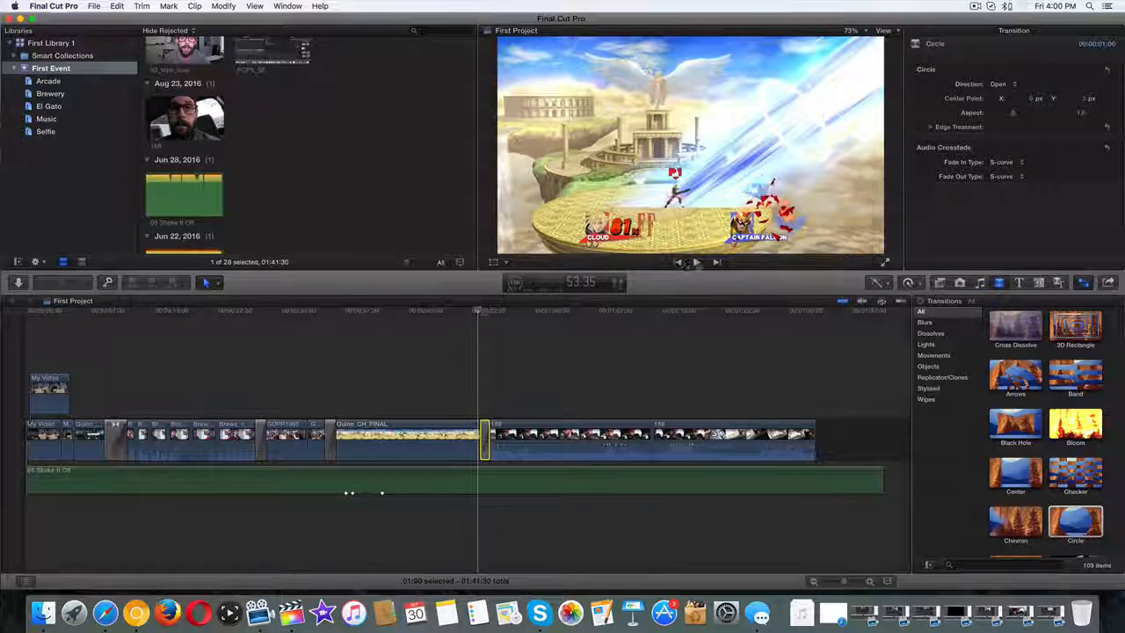
{"action": "left_click", "coordinate": [696, 262]}
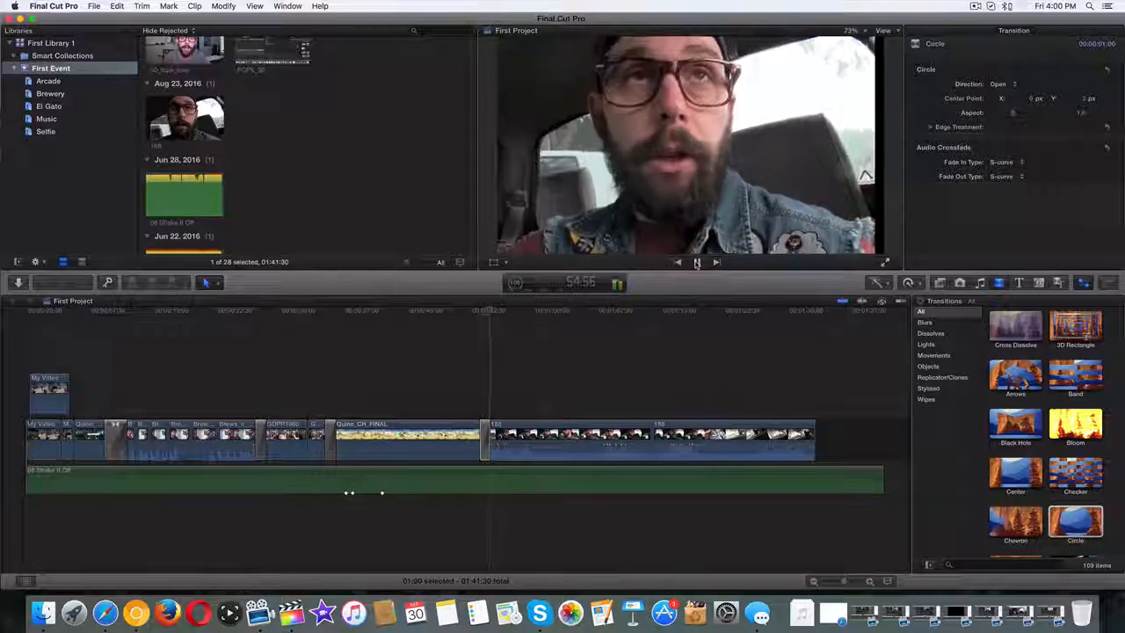
{"action": "left_click", "coordinate": [487, 312]}
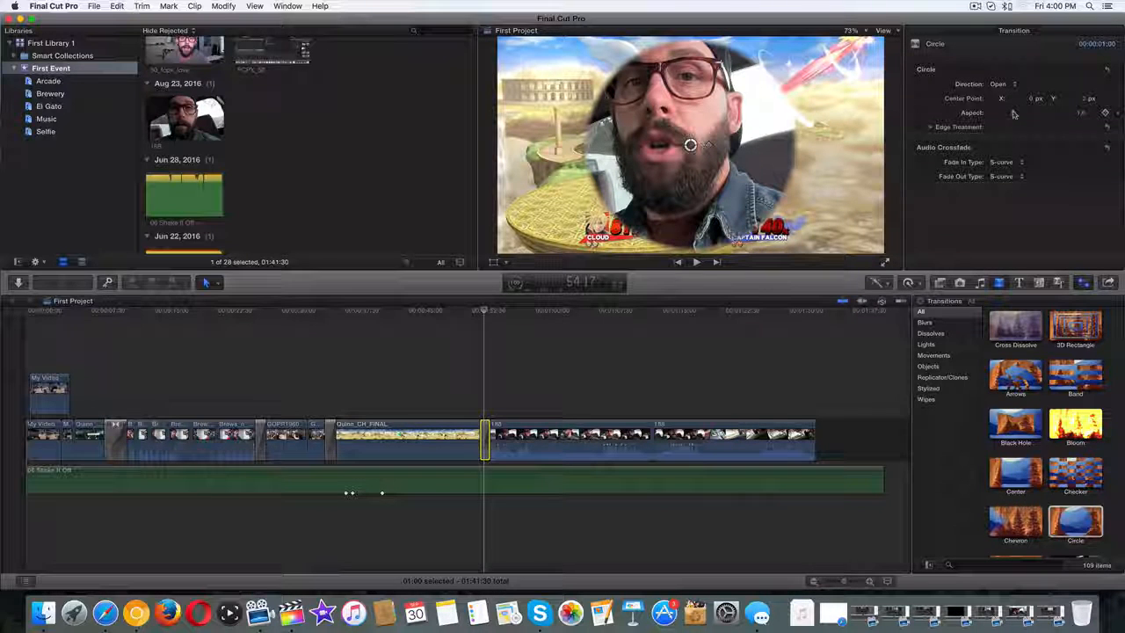
Reduce the Circle's Aspect from 1.0 to 0.8 and preview the narrower oval reveal.
{"action": "left_click_drag", "start_coordinate": [1010, 114], "coordinate": [994, 117]}
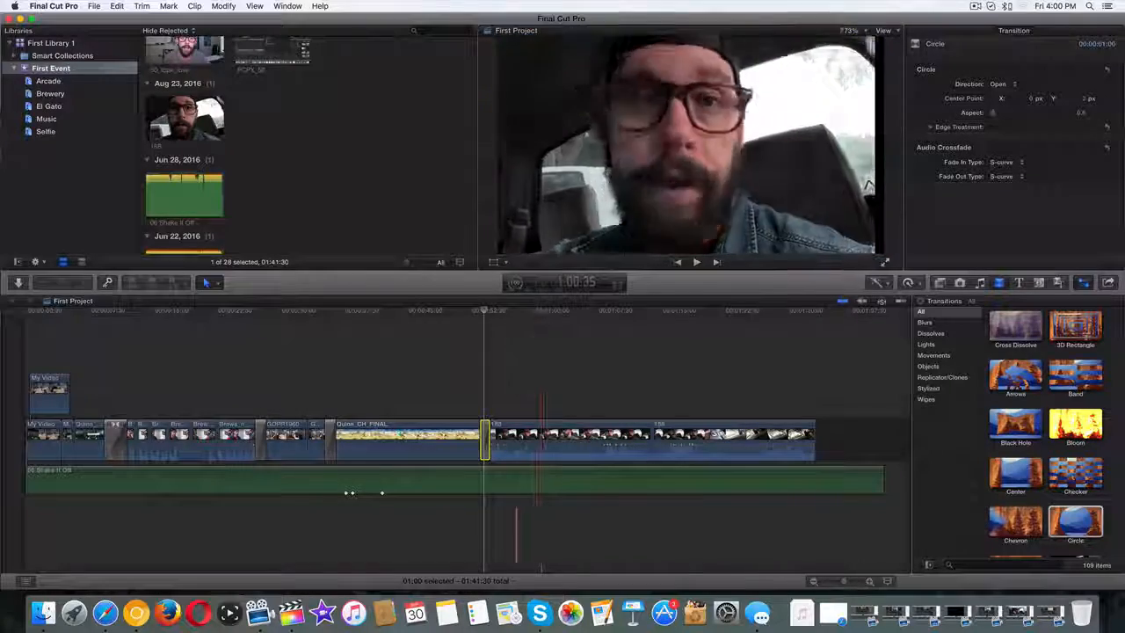
{"action": "left_click", "coordinate": [475, 310]}
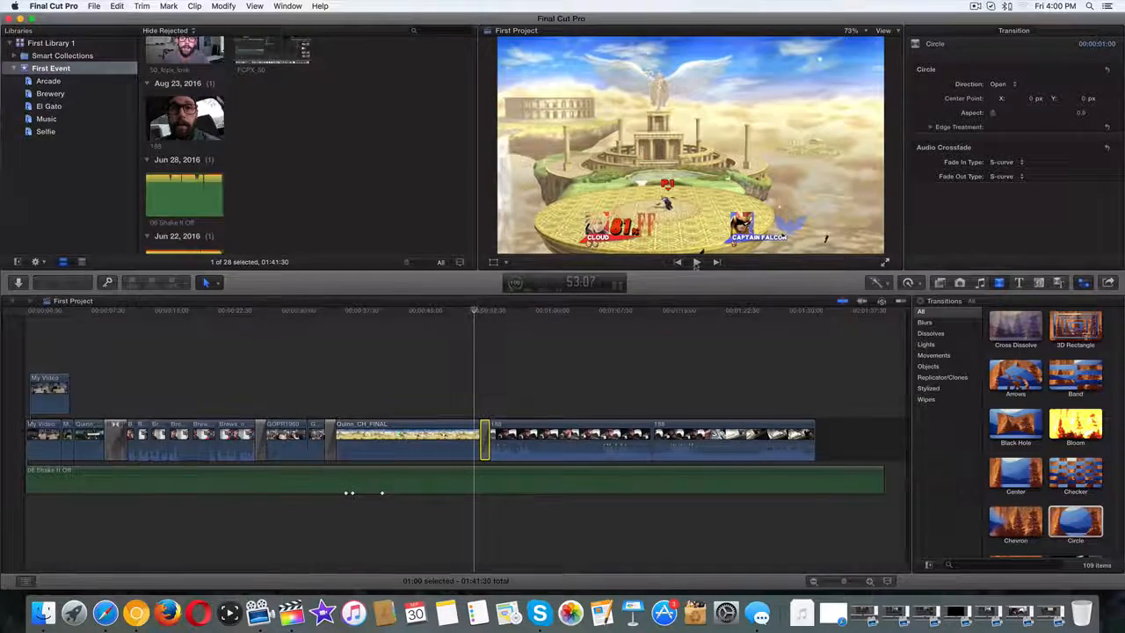
{"action": "left_click", "coordinate": [696, 262]}
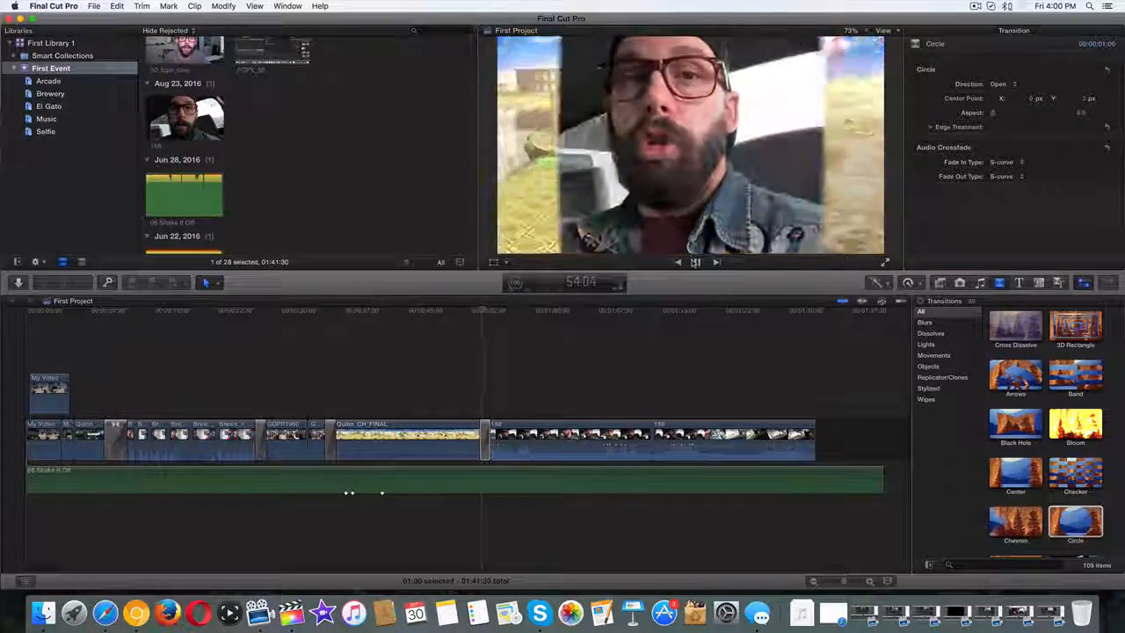
{"action": "left_click", "coordinate": [695, 262]}
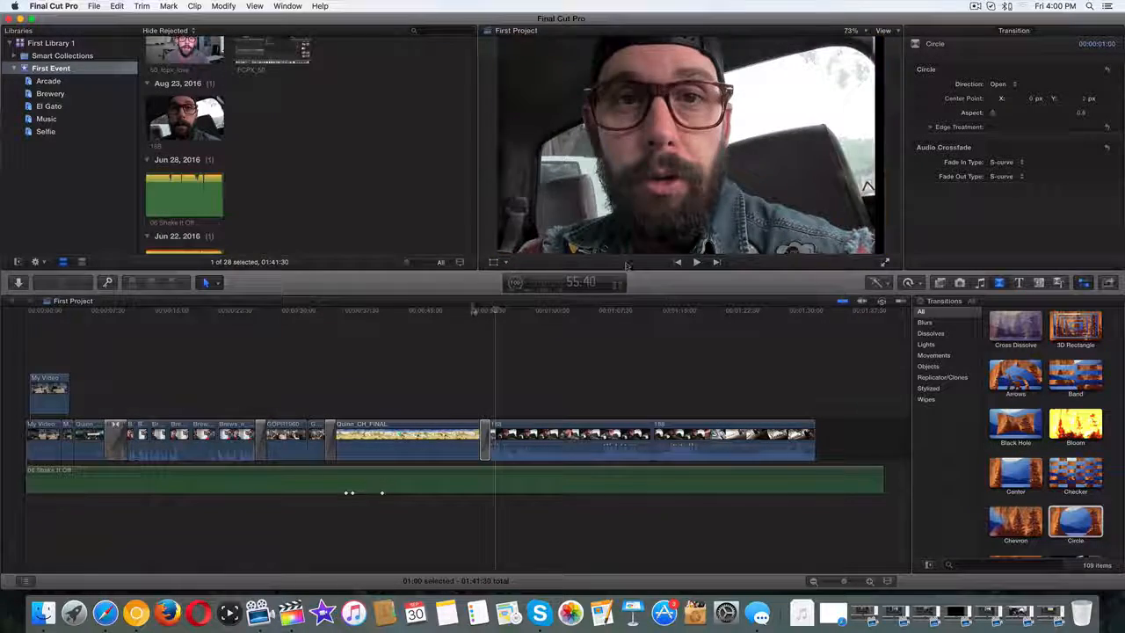
{"action": "left_click_drag", "start_coordinate": [495, 310], "coordinate": [484, 310]}
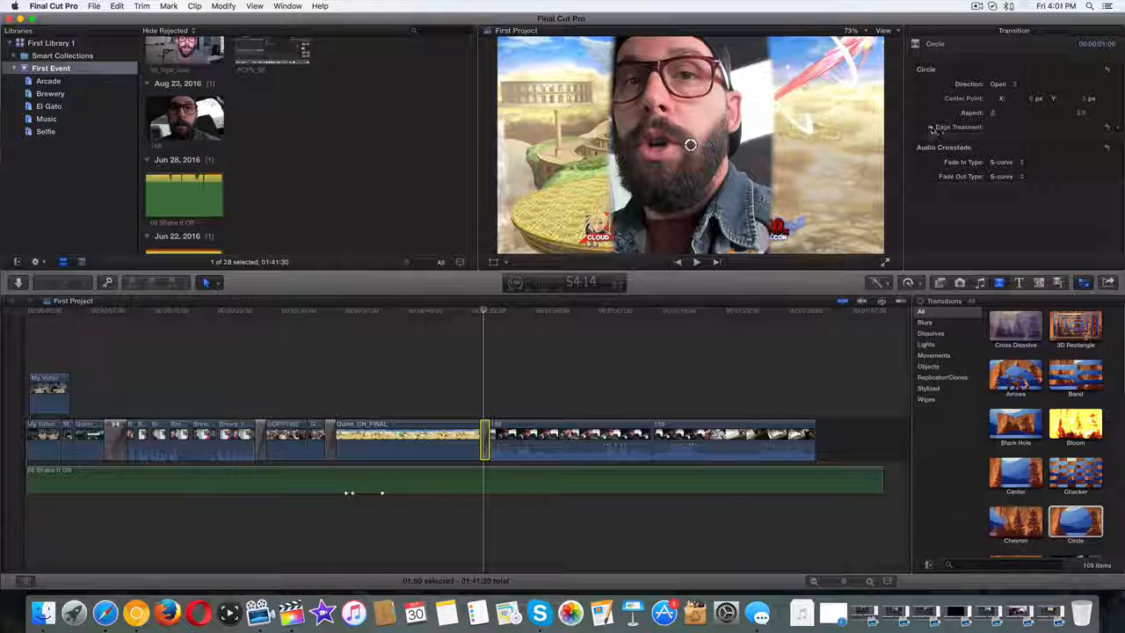
Under Edge Treatment, widen the Border and try a Solid Color edge before returning to Feather.
{"action": "left_click", "coordinate": [930, 127]}
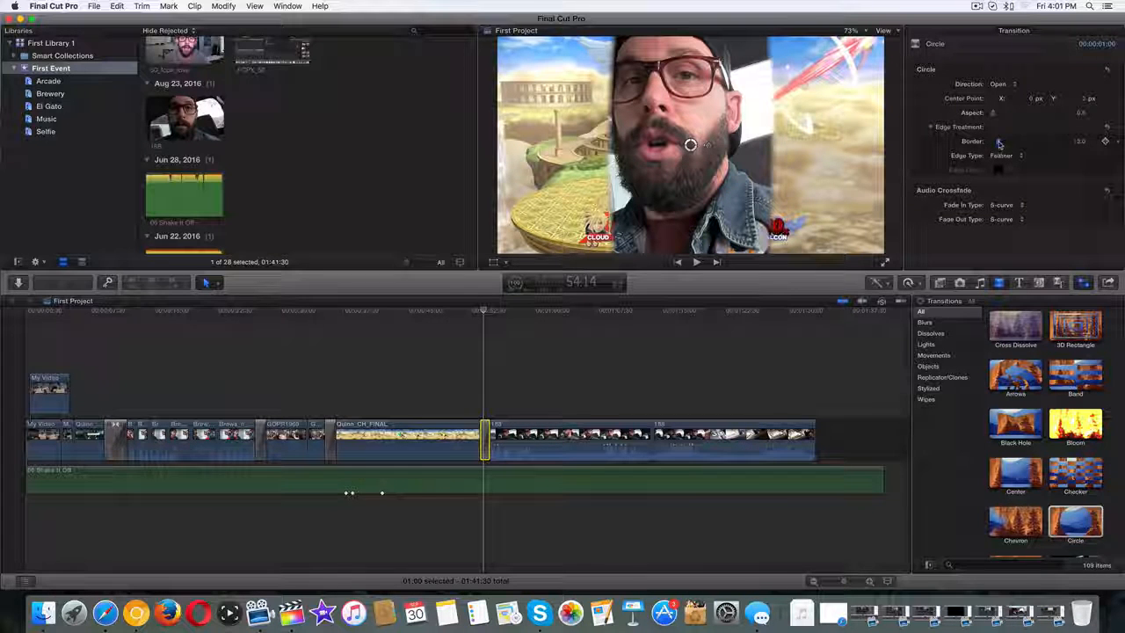
{"action": "left_click_drag", "start_coordinate": [998, 144], "coordinate": [1001, 144]}
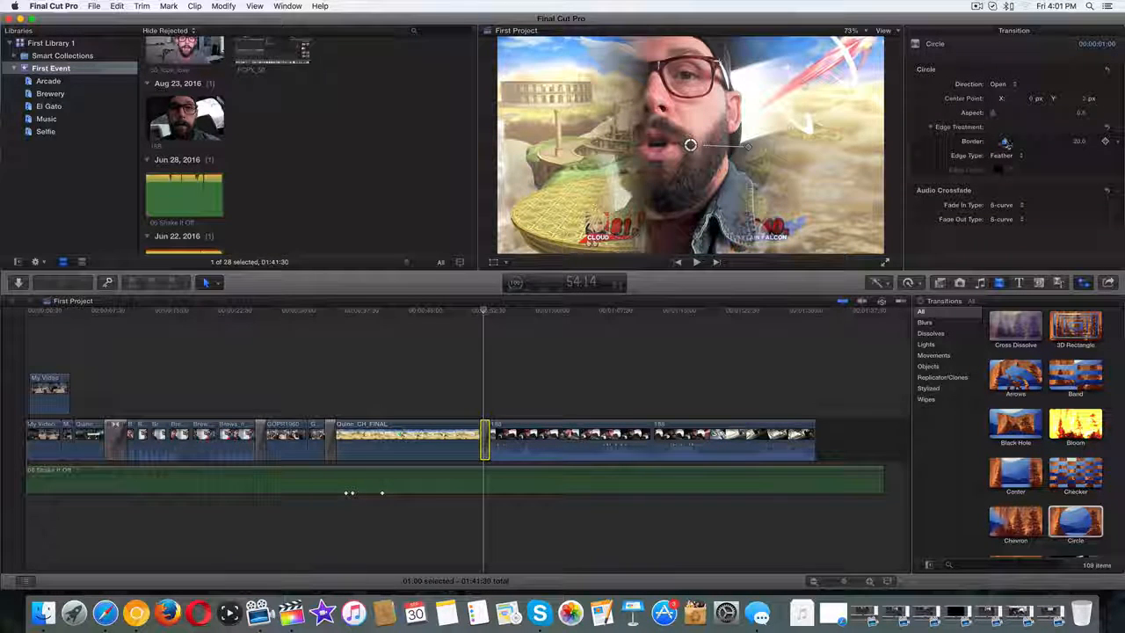
{"action": "left_click", "coordinate": [1019, 156]}
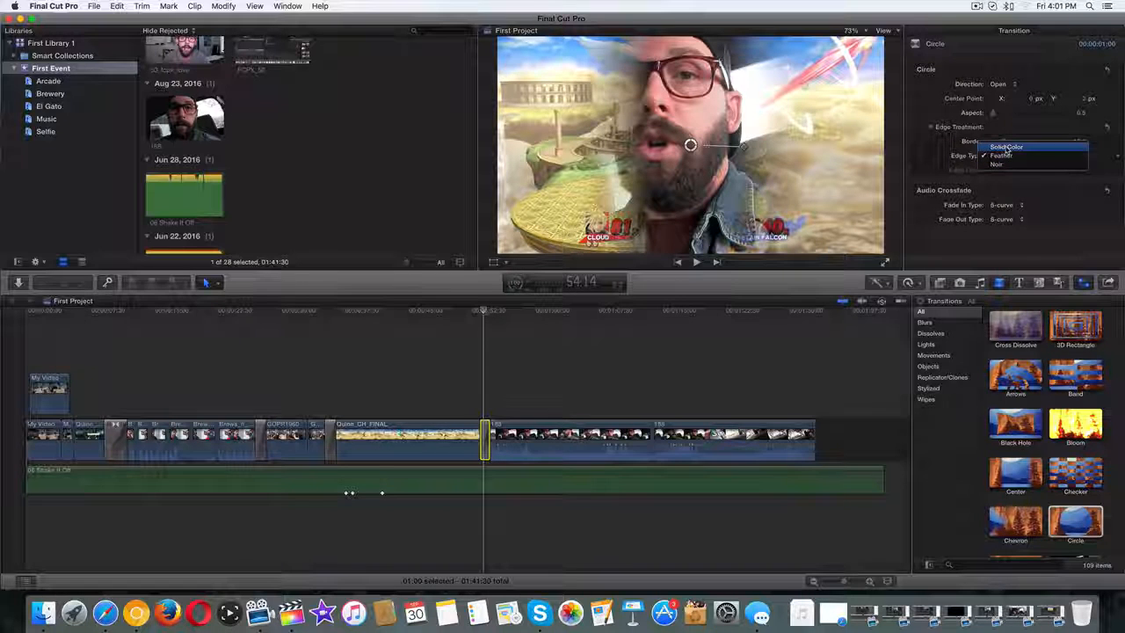
{"action": "left_click", "coordinate": [1006, 146]}
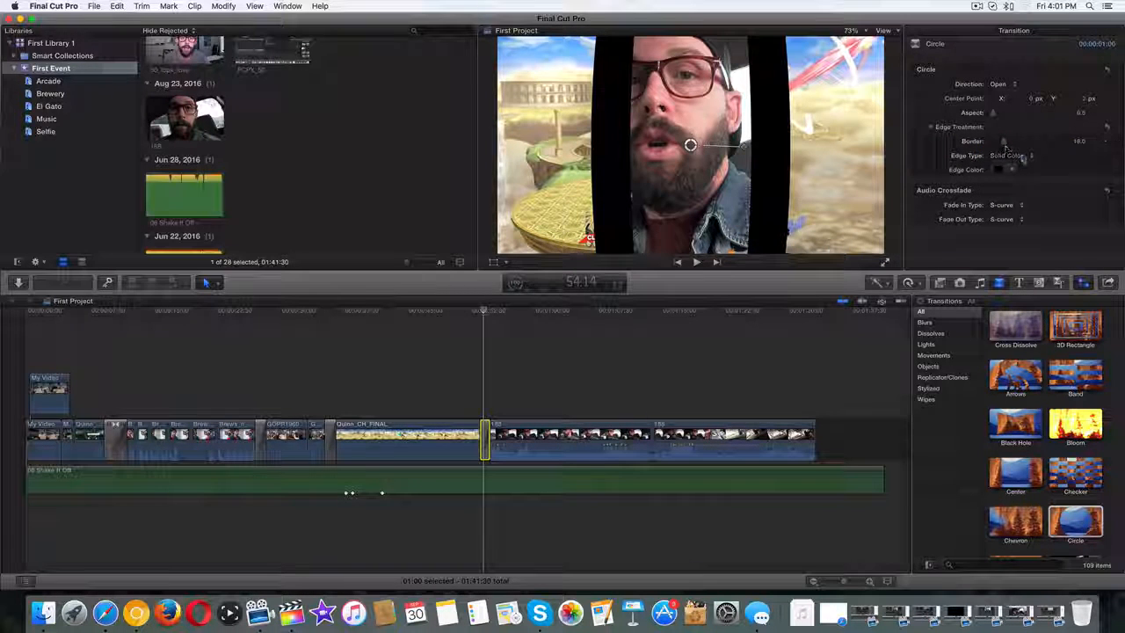
{"action": "left_click", "coordinate": [1019, 156]}
{"action": "left_click", "coordinate": [999, 173]}
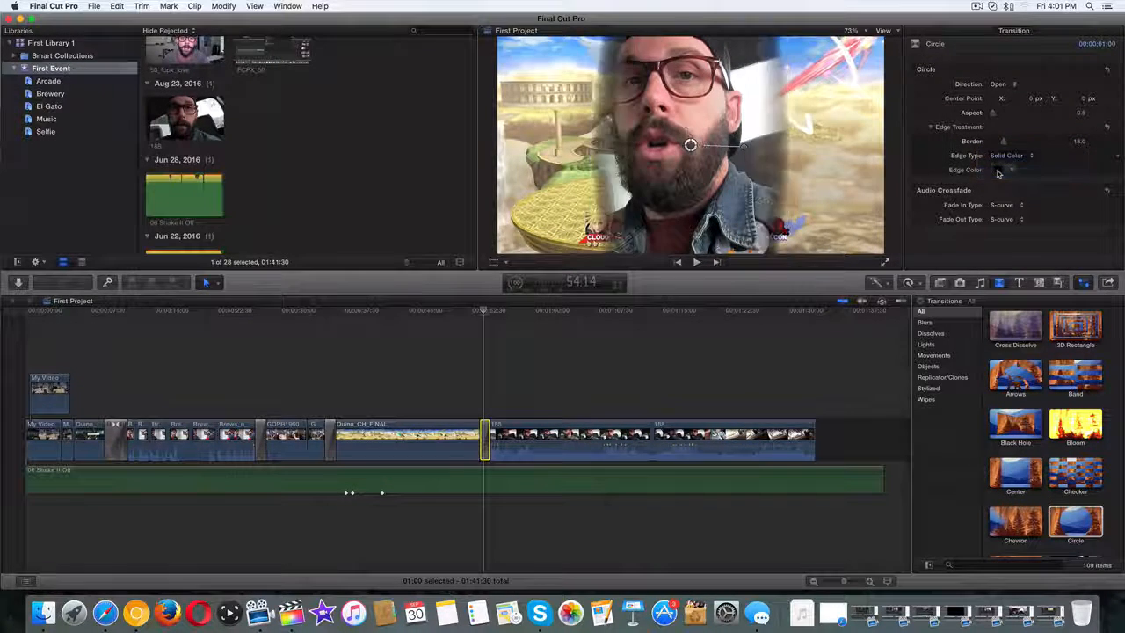
{"action": "left_click", "coordinate": [1010, 155]}
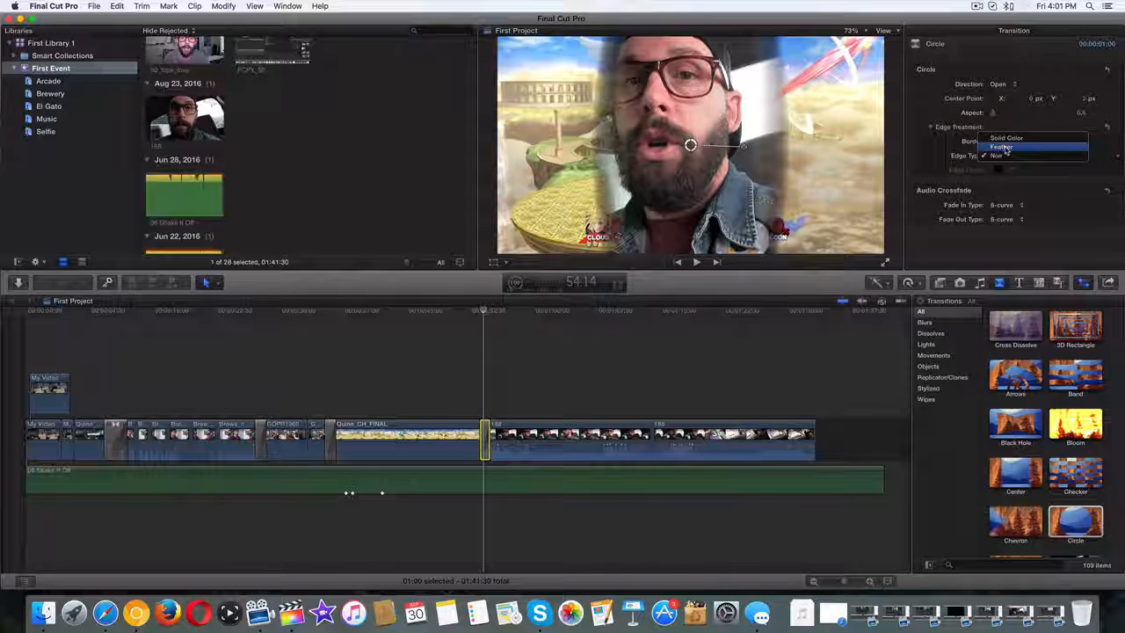
{"action": "left_click", "coordinate": [1007, 145]}
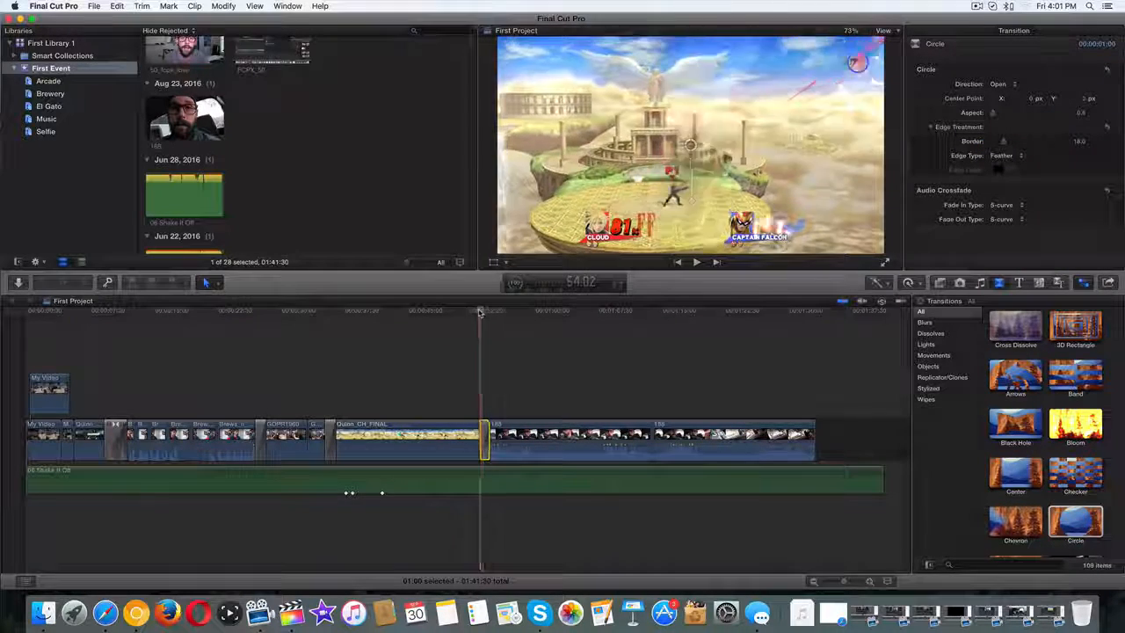
Preview the Circle, then reset its parameters to defaults: Direction Automatic, Aspect 1.0, Border 2.0.
{"action": "left_click", "coordinate": [475, 313]}
{"action": "left_click", "coordinate": [692, 261]}
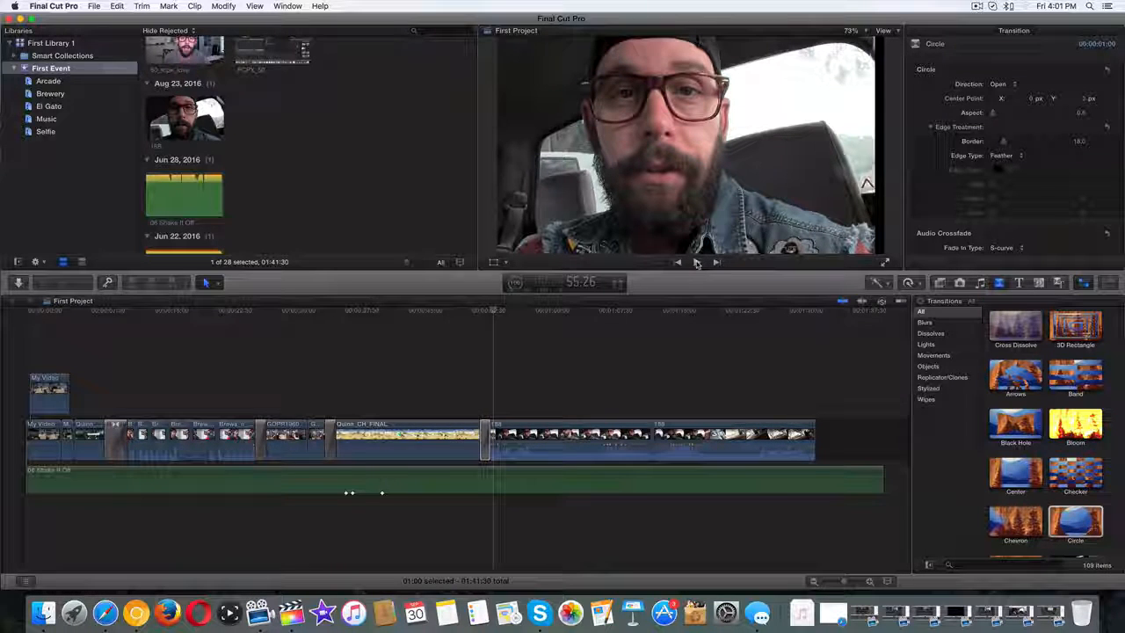
{"action": "left_click_drag", "start_coordinate": [493, 309], "coordinate": [485, 309]}
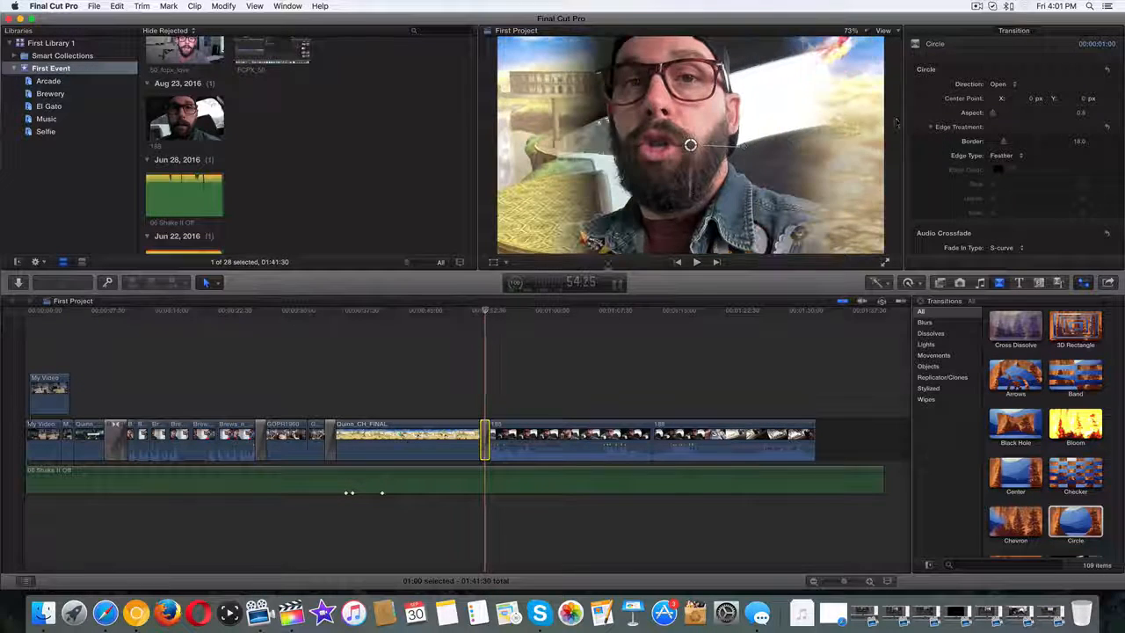
{"action": "left_click", "coordinate": [1107, 69]}
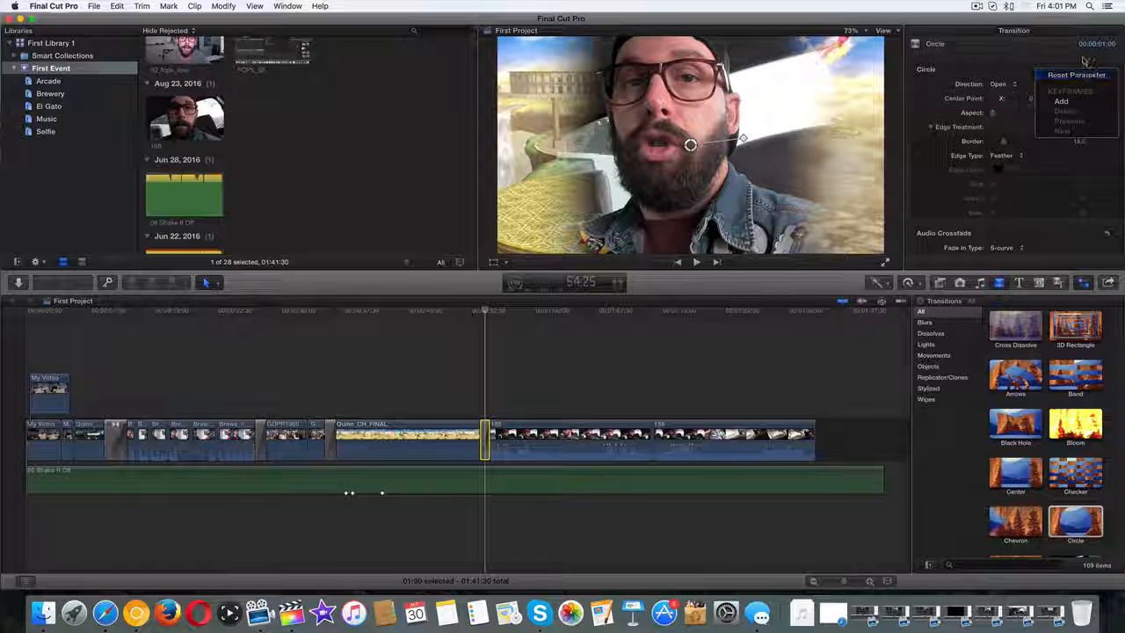
{"action": "left_click", "coordinate": [1116, 74]}
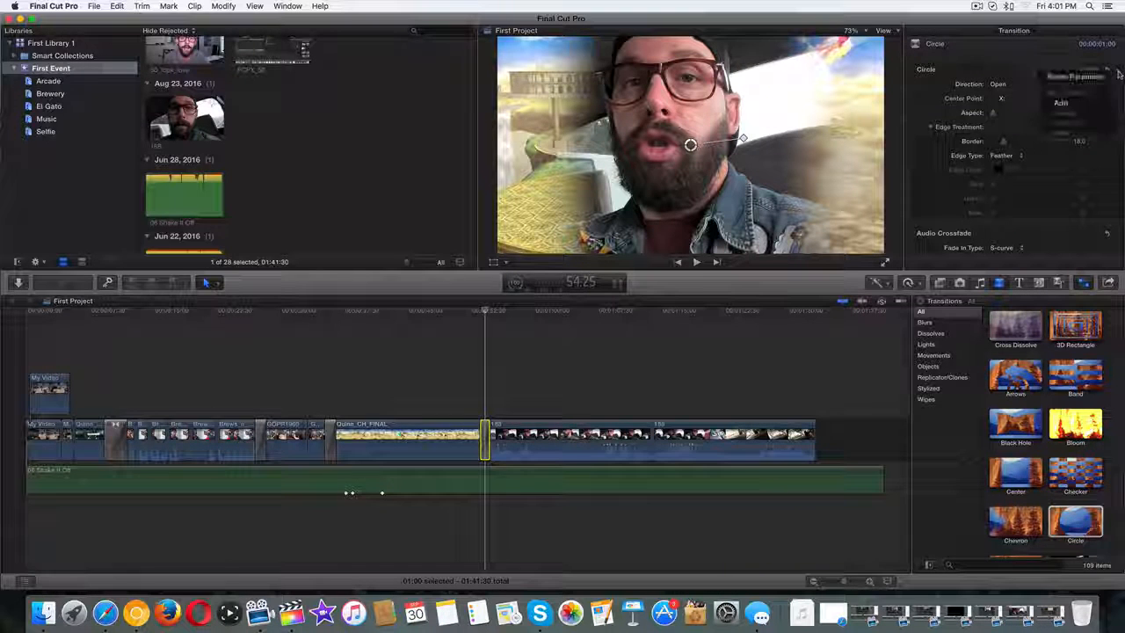
{"action": "left_click", "coordinate": [1077, 77]}
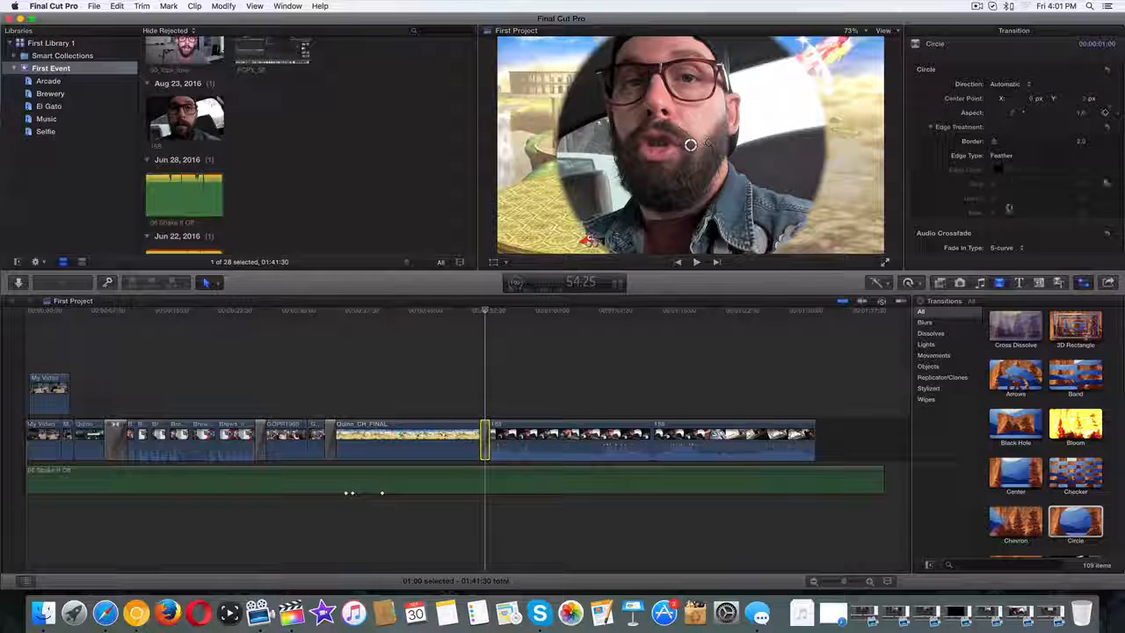
{"action": "left_click", "coordinate": [1114, 127]}
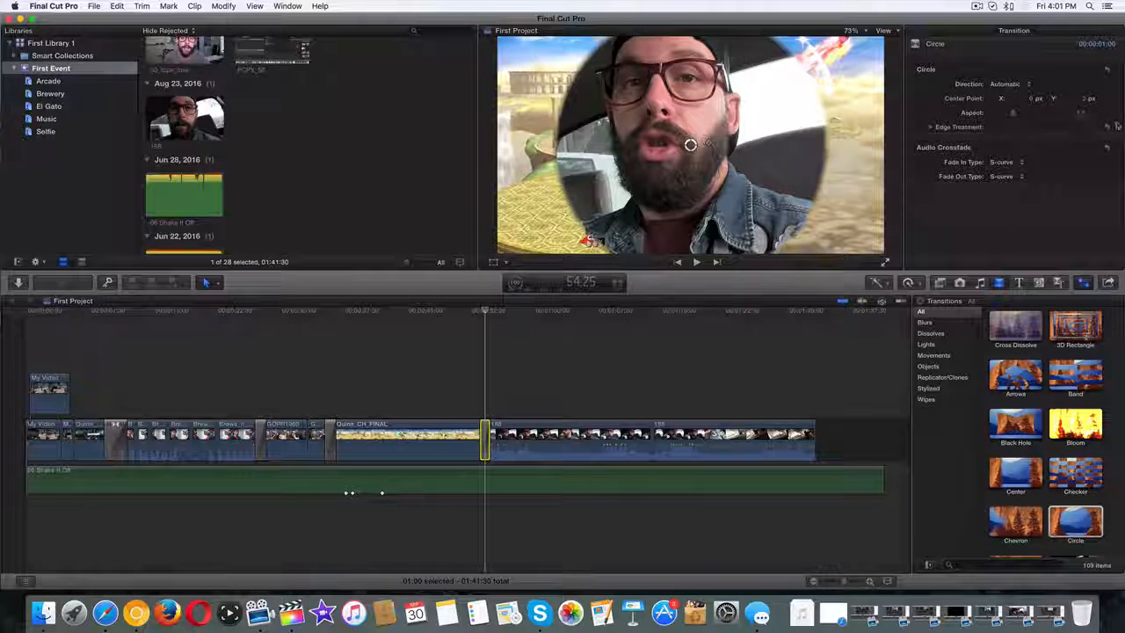
{"action": "left_click", "coordinate": [1117, 126]}
{"action": "left_click", "coordinate": [1090, 134]}
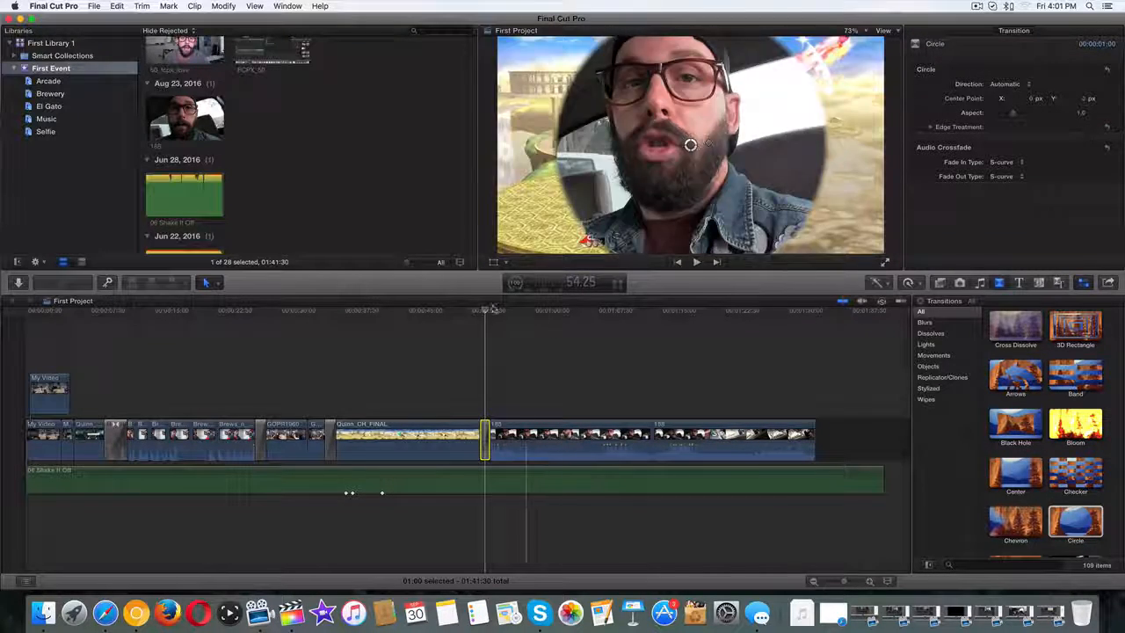
{"action": "left_click_drag", "start_coordinate": [487, 310], "coordinate": [478, 310]}
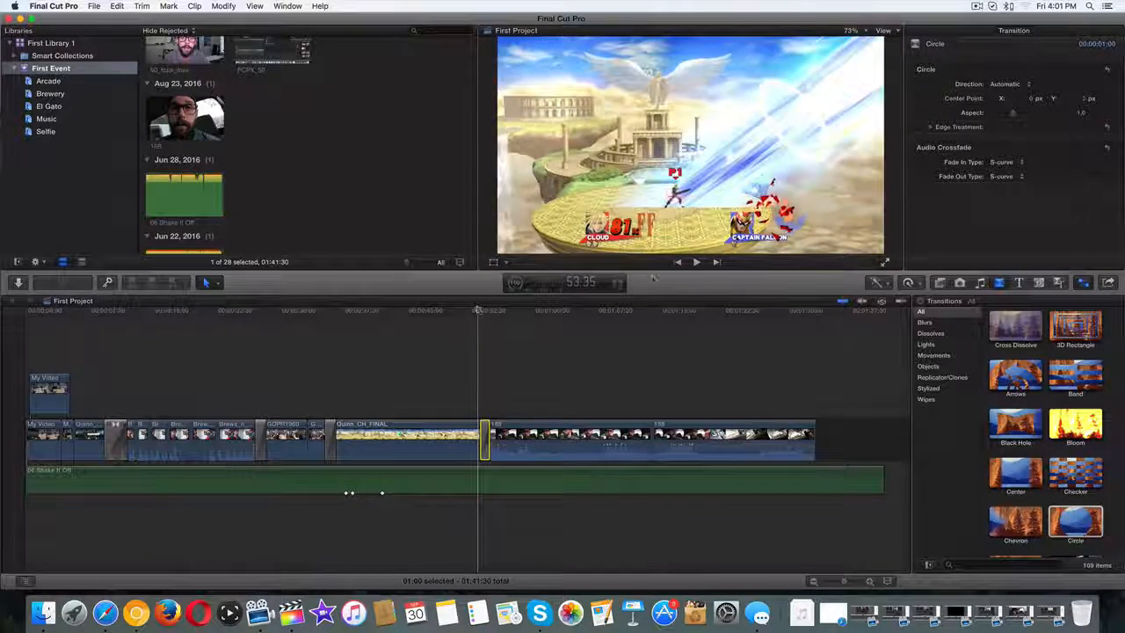
{"action": "left_click", "coordinate": [697, 262]}
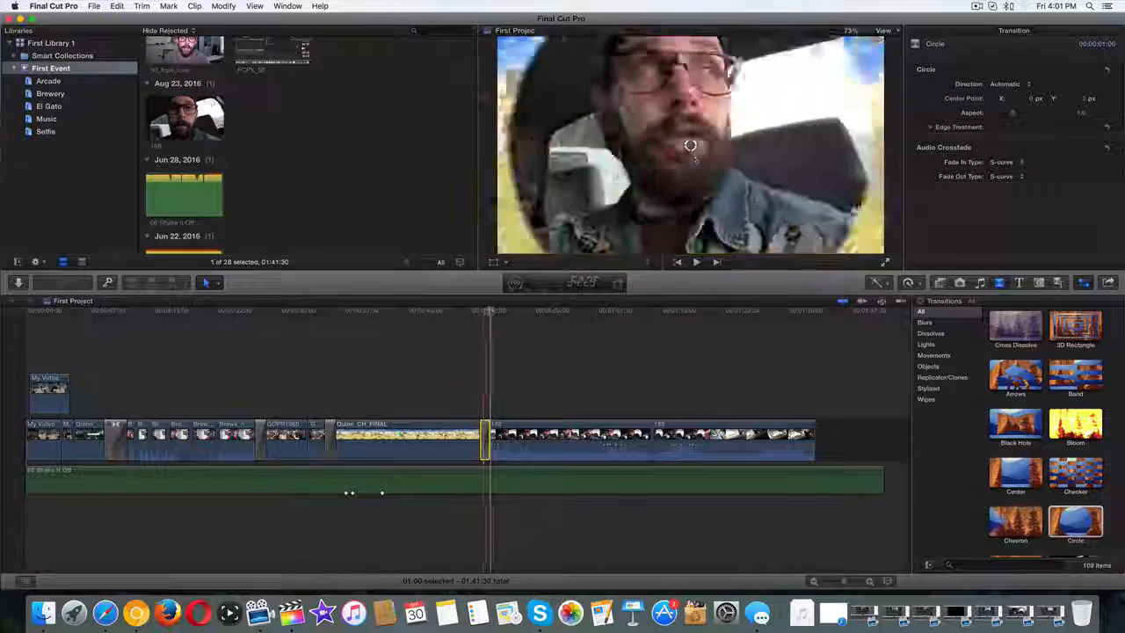
{"action": "left_click", "coordinate": [326, 313]}
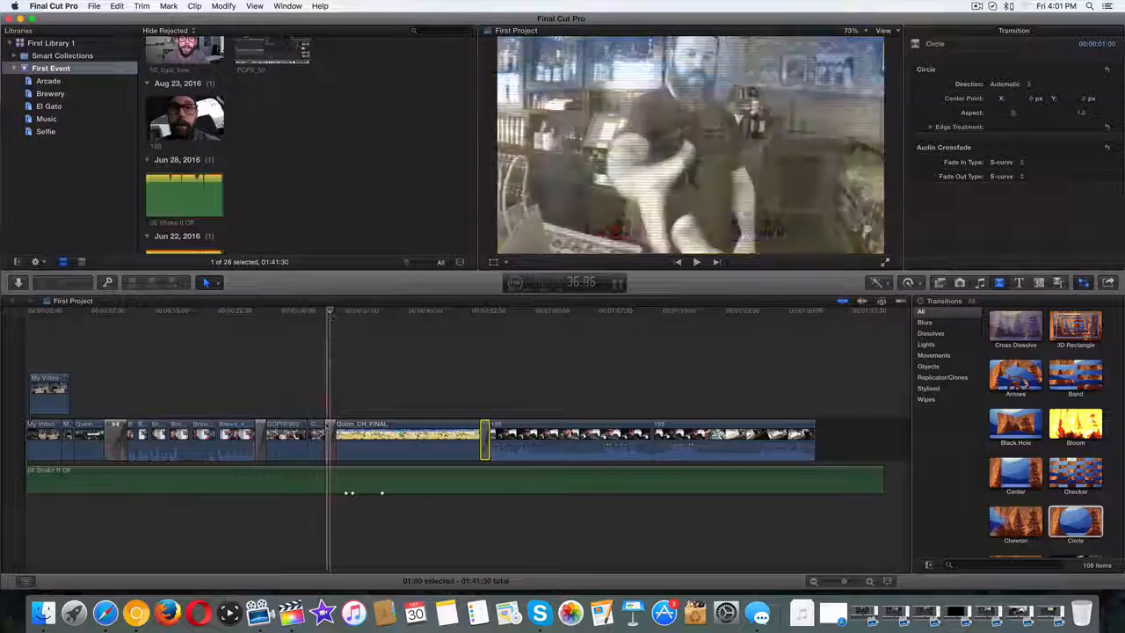
Select the Cross Dissolve before Quinn_CH_FINAL and preview its blend from the bar footage.
{"action": "left_click", "coordinate": [329, 427]}
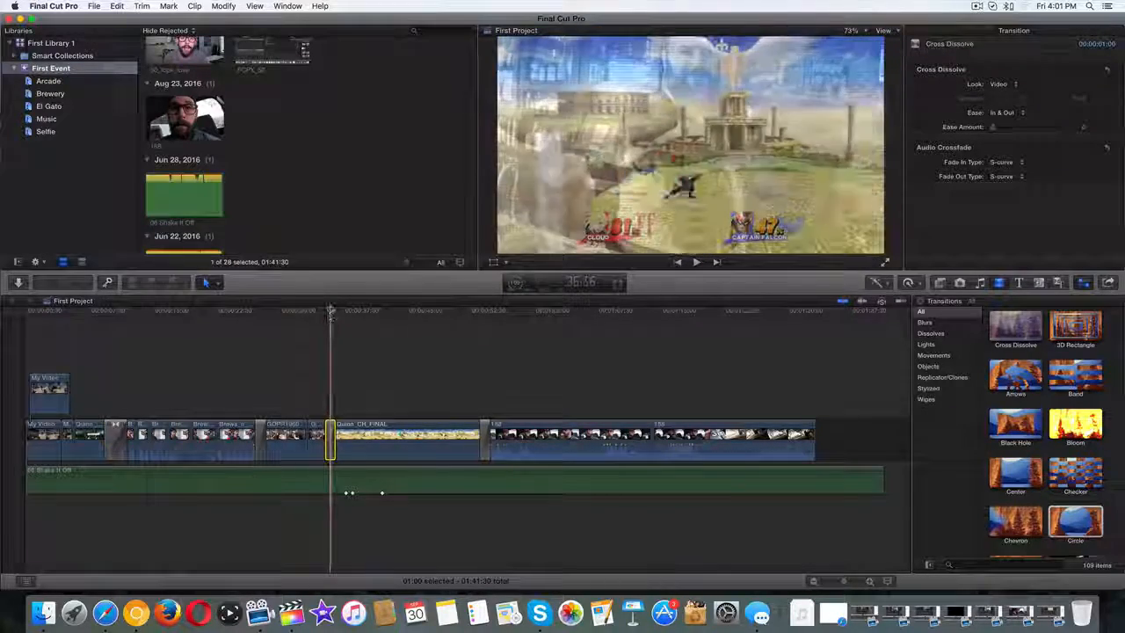
{"action": "left_click", "coordinate": [323, 310]}
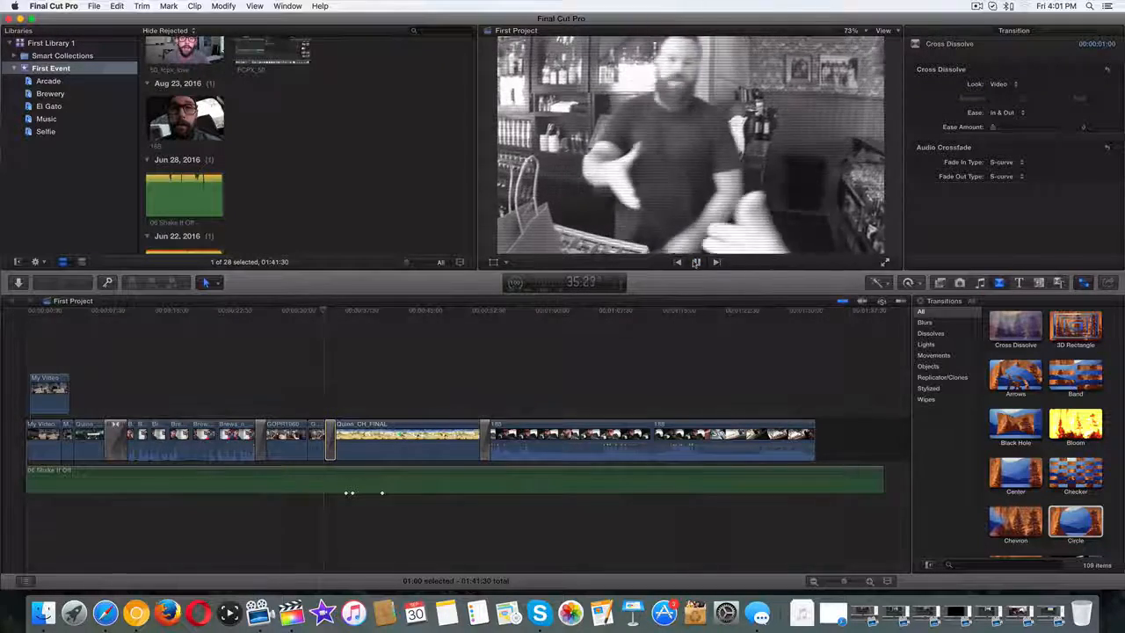
{"action": "left_click", "coordinate": [695, 262]}
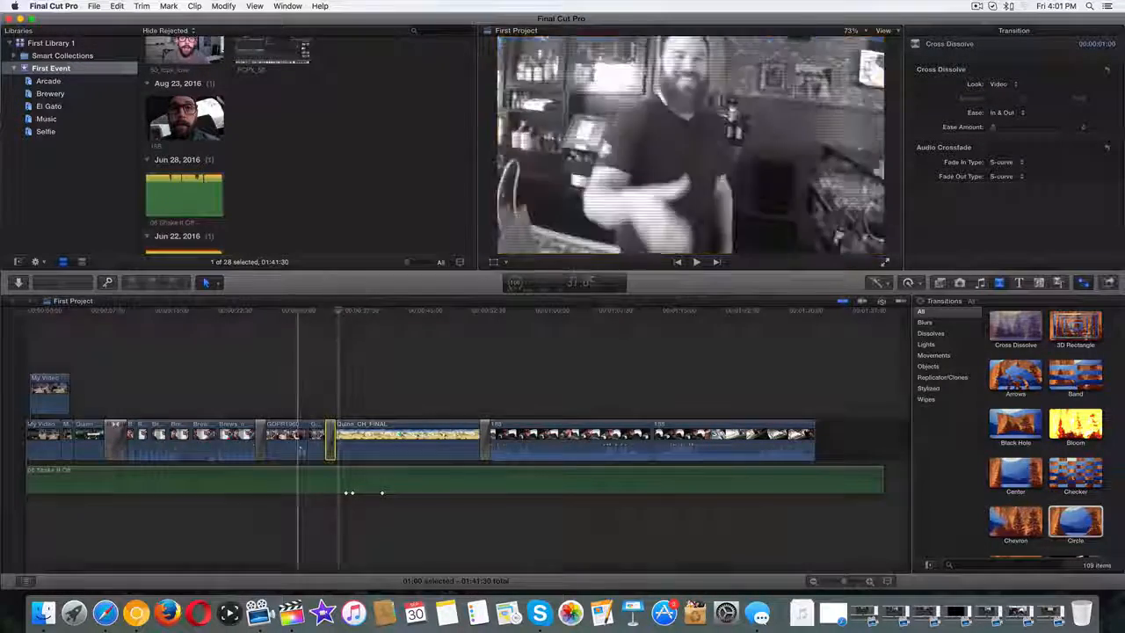
{"action": "left_click", "coordinate": [330, 441]}
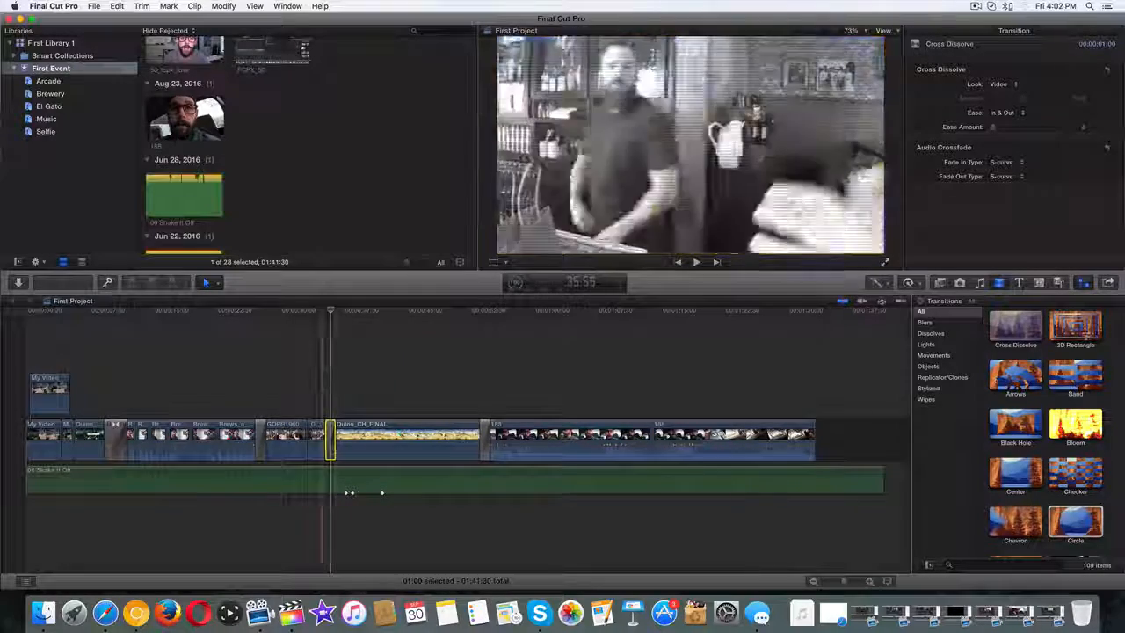
Delete the Cross Dissolve and drop a Chevron transition onto the same edit before Quinn_CH_FINAL.
{"action": "key", "text": "Delete"}
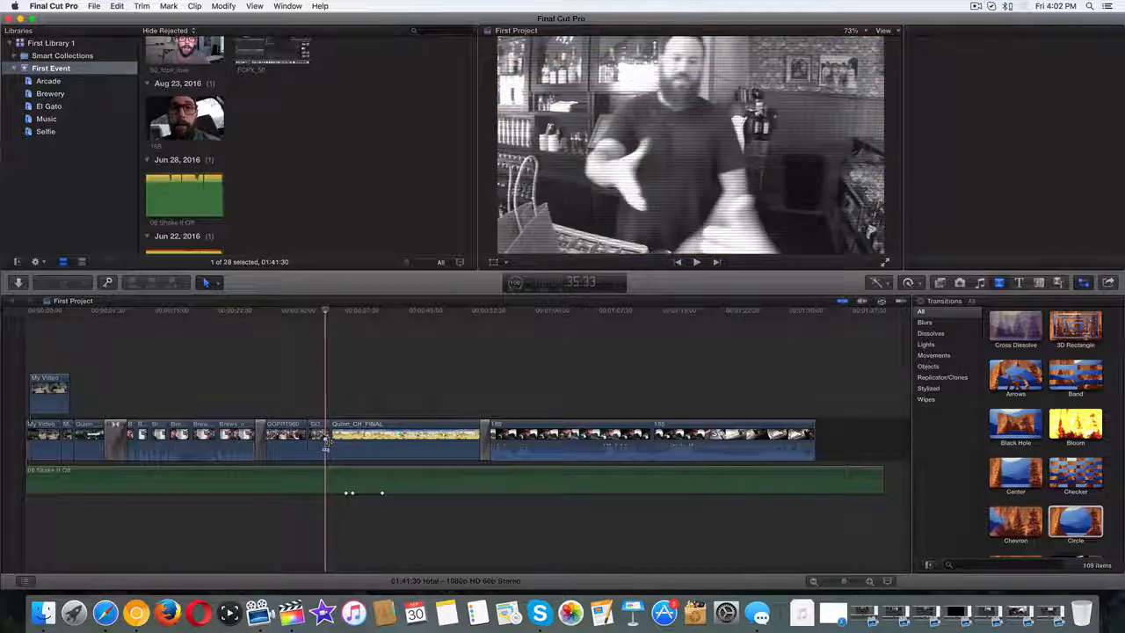
{"action": "scroll", "coordinate": [1020, 440], "scroll_direction": "down", "scroll_amount": 3}
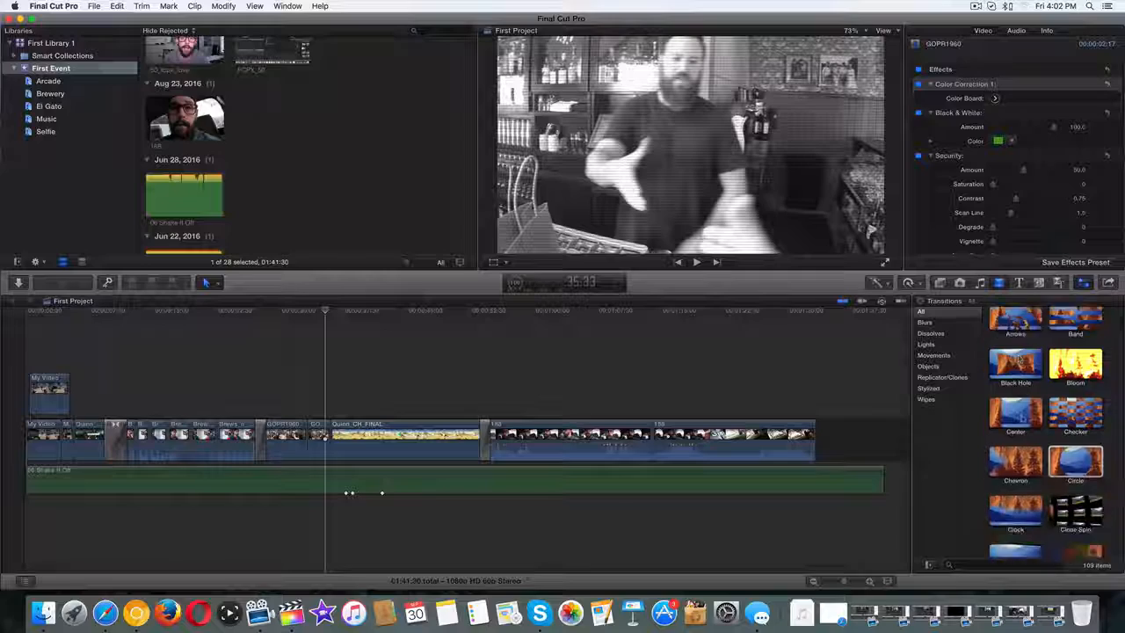
{"action": "left_click", "coordinate": [1015, 430]}
{"action": "left_click_drag", "start_coordinate": [1015, 430], "coordinate": [328, 444]}
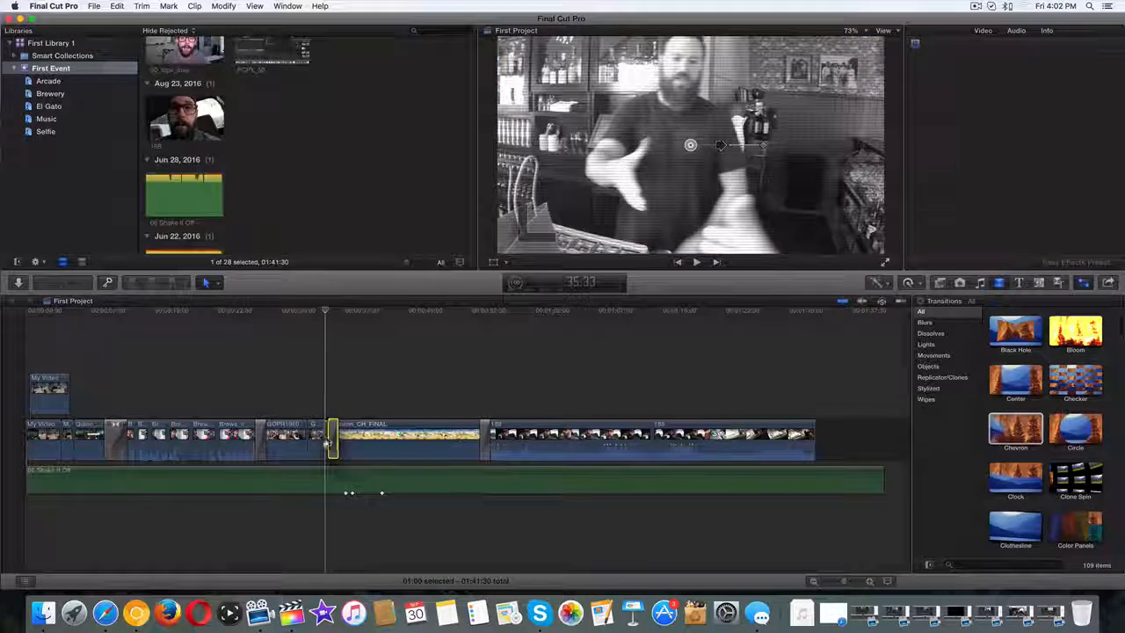
{"action": "left_click", "coordinate": [330, 310]}
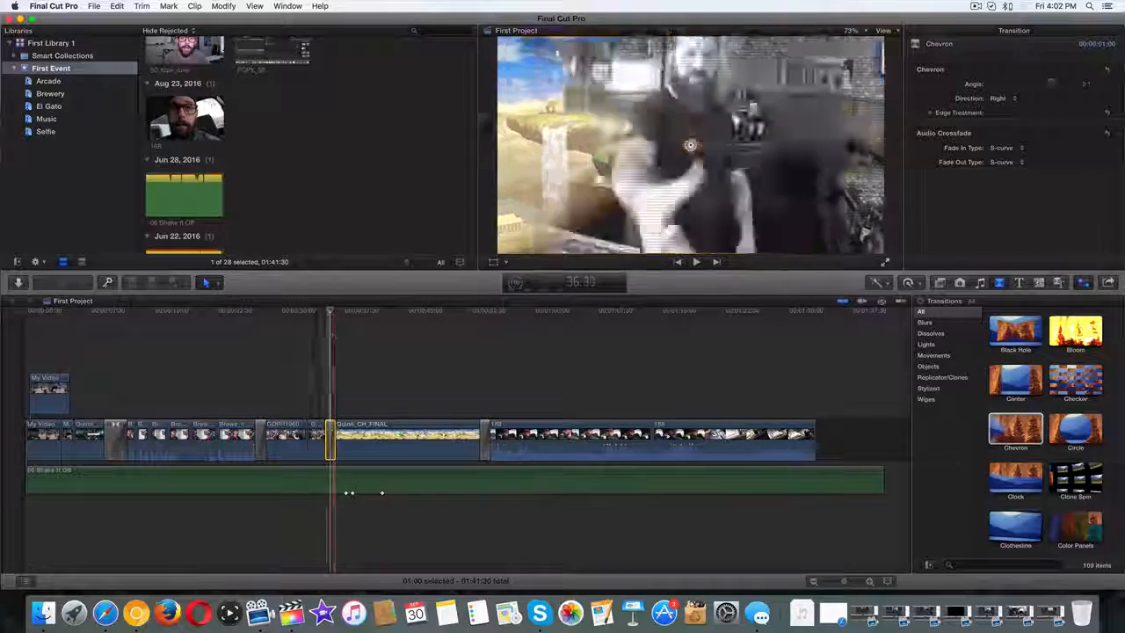
Preview the Chevron, try rotating its Angle, then reset the Angle to its default.
{"action": "left_click", "coordinate": [697, 262]}
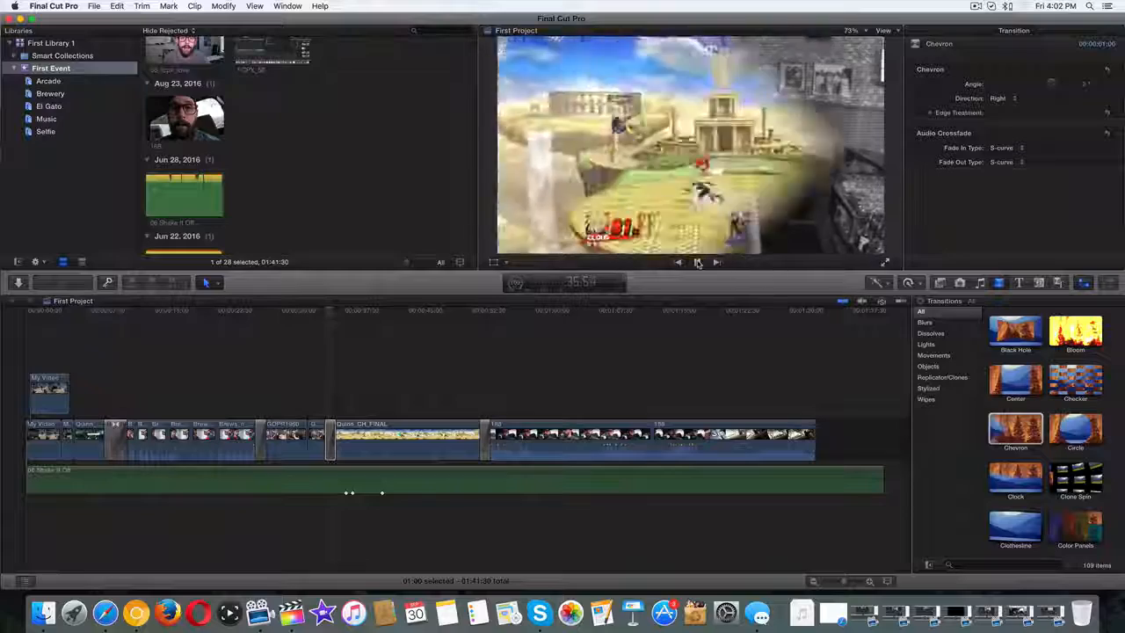
{"action": "left_click", "coordinate": [697, 262]}
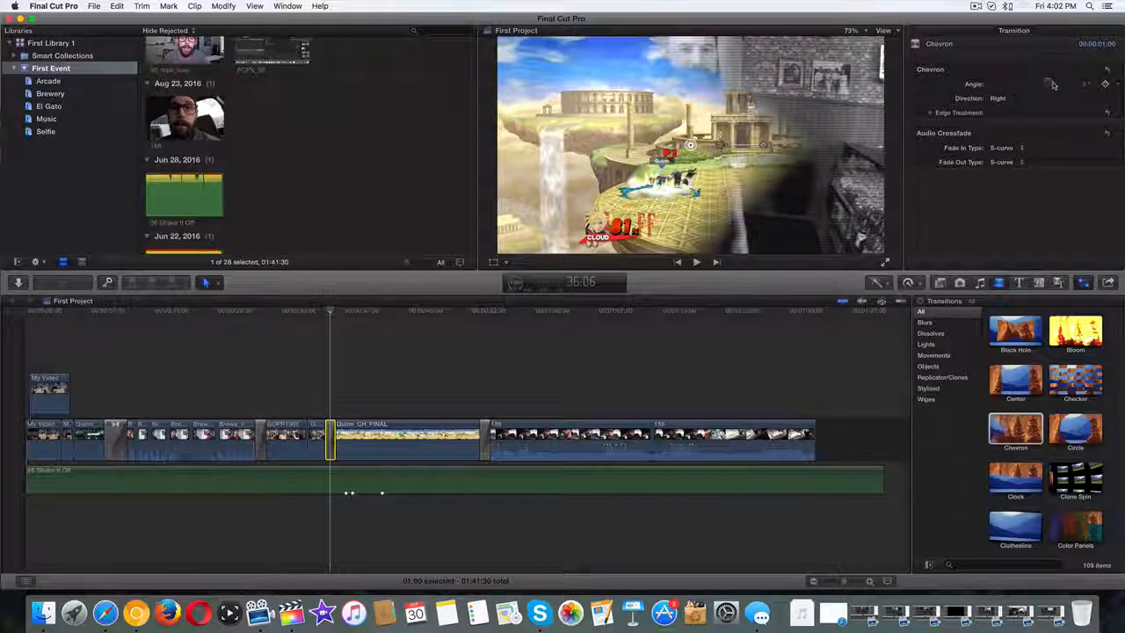
{"action": "mouse_move", "coordinate": [1053, 83]}
{"action": "left_mouse_down"}
{"action": "mouse_move", "coordinate": [1038, 85]}
{"action": "mouse_move", "coordinate": [1053, 79]}
{"action": "mouse_move", "coordinate": [1058, 92]}
{"action": "mouse_move", "coordinate": [1043, 81]}
{"action": "mouse_move", "coordinate": [1047, 97]}
{"action": "left_mouse_up"}
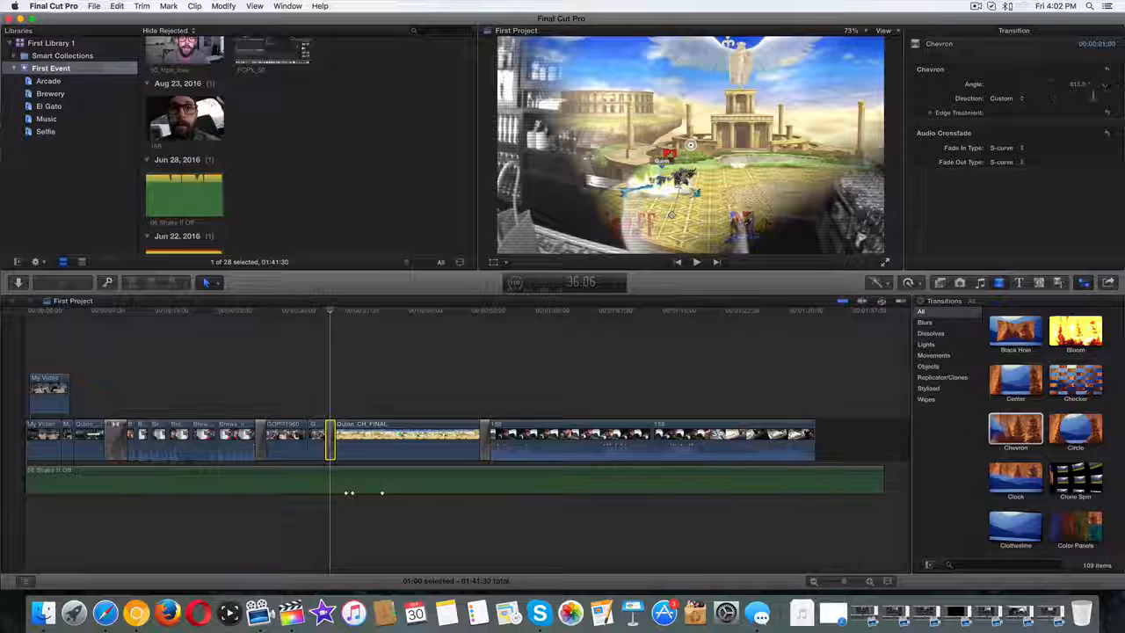
{"action": "left_click", "coordinate": [1108, 85]}
{"action": "left_click", "coordinate": [1085, 94]}
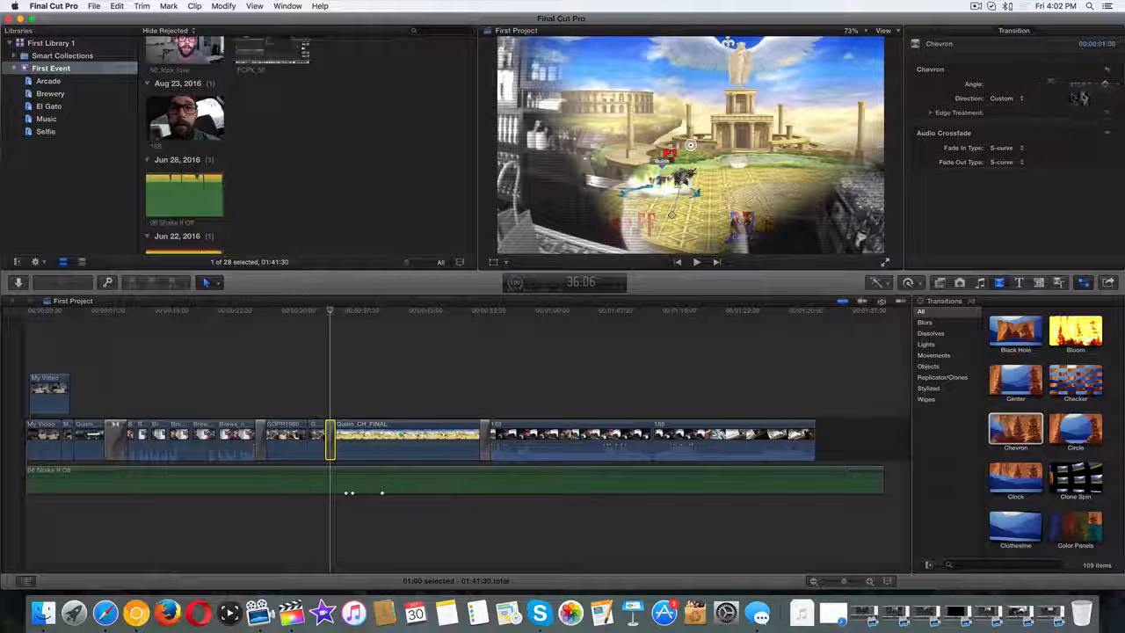
Set the Chevron's Direction to Left and scrub through to check the sweep.
{"action": "left_click", "coordinate": [1011, 99]}
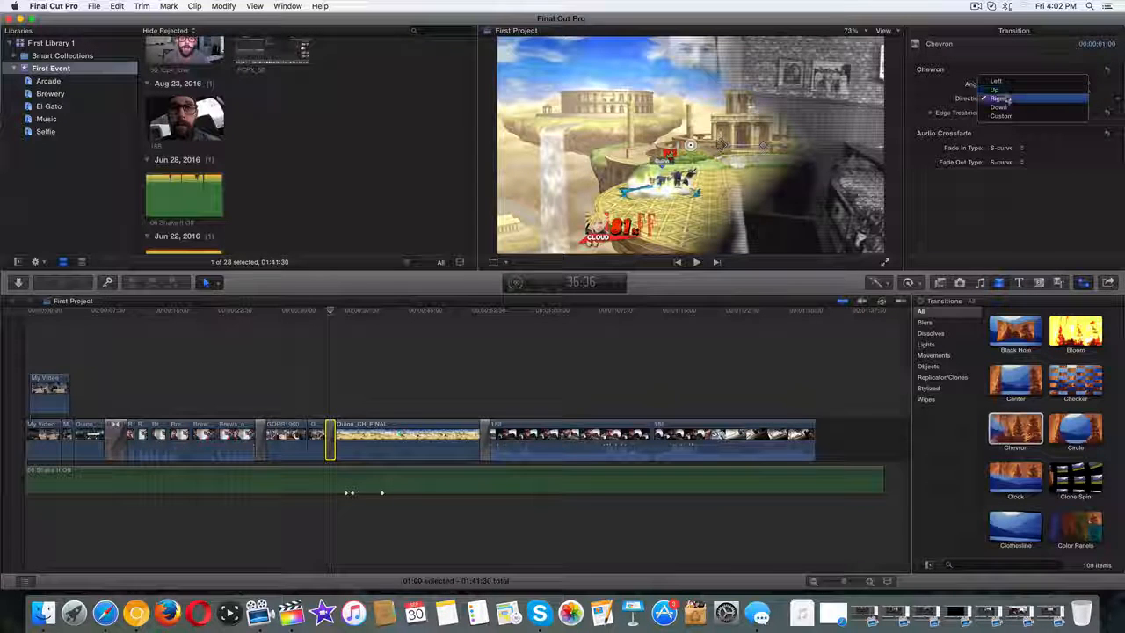
{"action": "left_click", "coordinate": [1017, 101]}
{"action": "left_click", "coordinate": [1020, 103]}
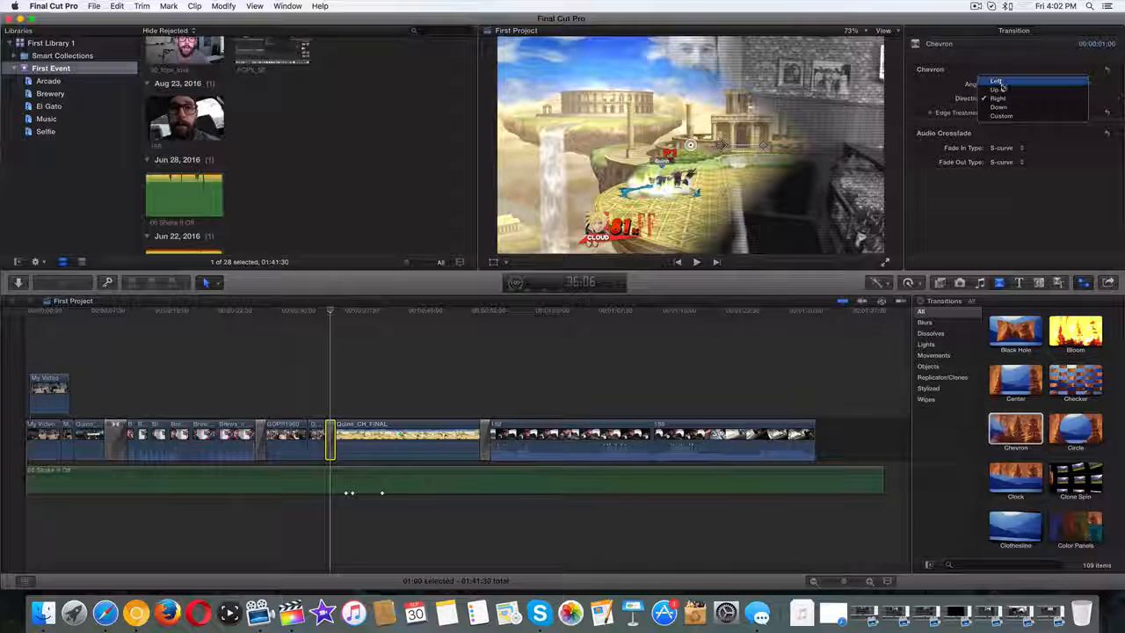
{"action": "left_click", "coordinate": [1001, 81]}
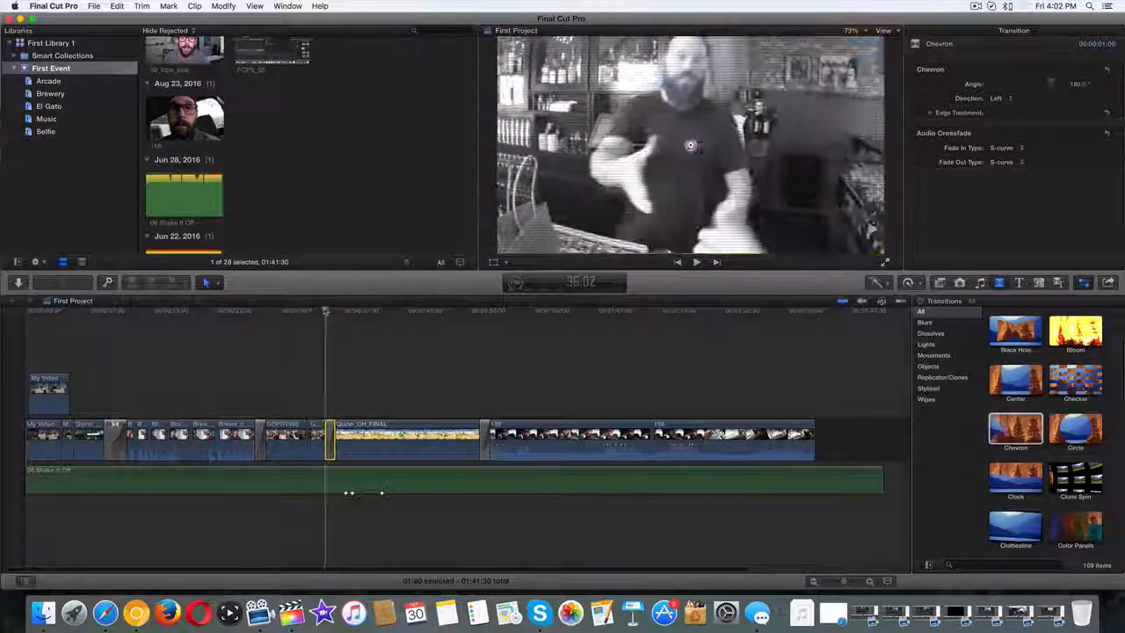
{"action": "left_click_drag", "start_coordinate": [331, 312], "coordinate": [332, 311]}
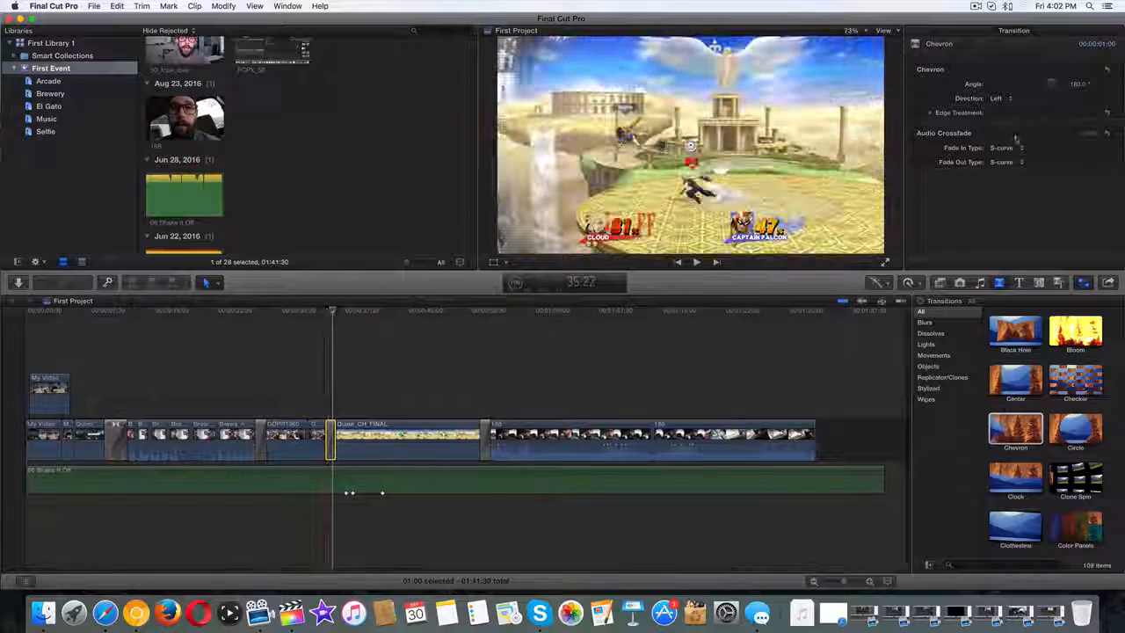
{"action": "left_click", "coordinate": [932, 113]}
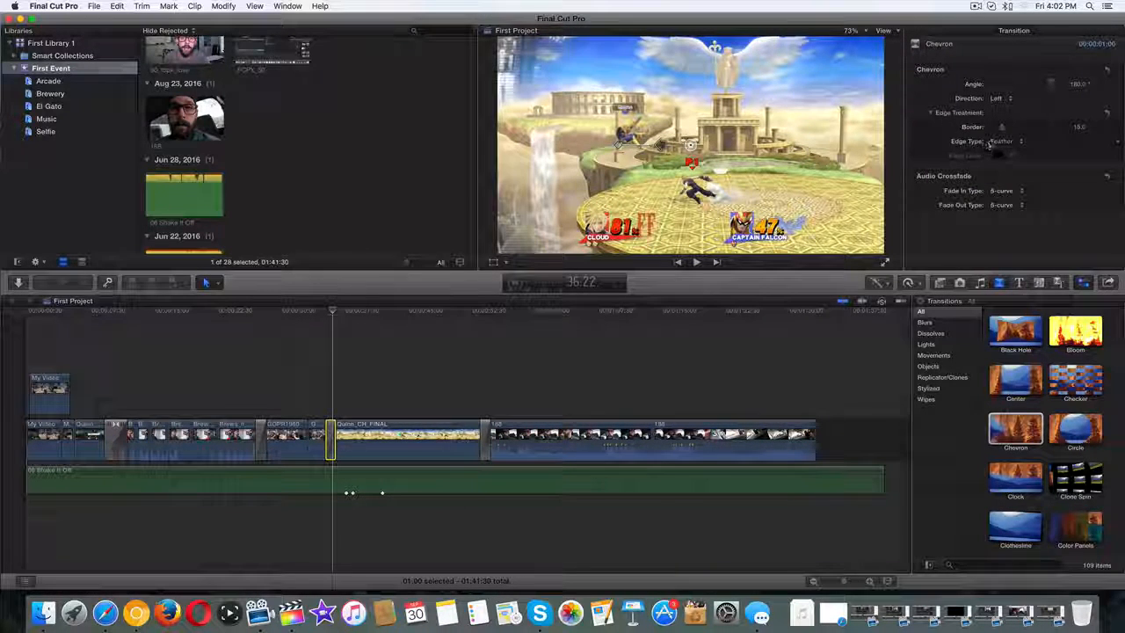
{"action": "left_click_drag", "start_coordinate": [1002, 129], "coordinate": [1022, 131]}
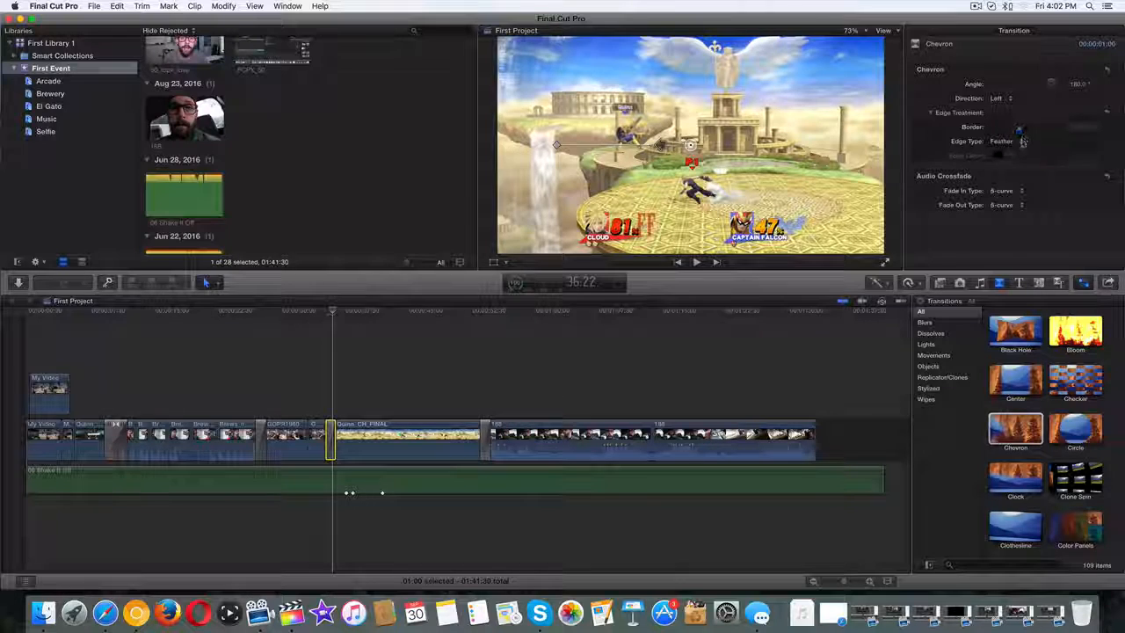
{"action": "left_click", "coordinate": [1001, 141]}
{"action": "left_click", "coordinate": [1002, 155]}
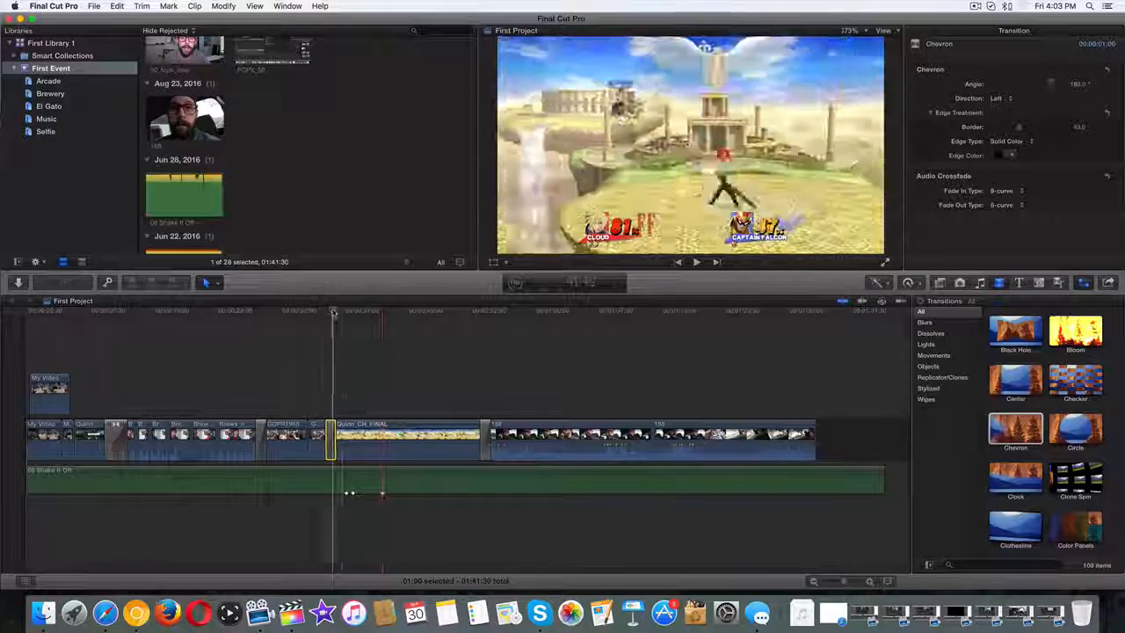
{"action": "left_click_drag", "start_coordinate": [333, 310], "coordinate": [324, 311]}
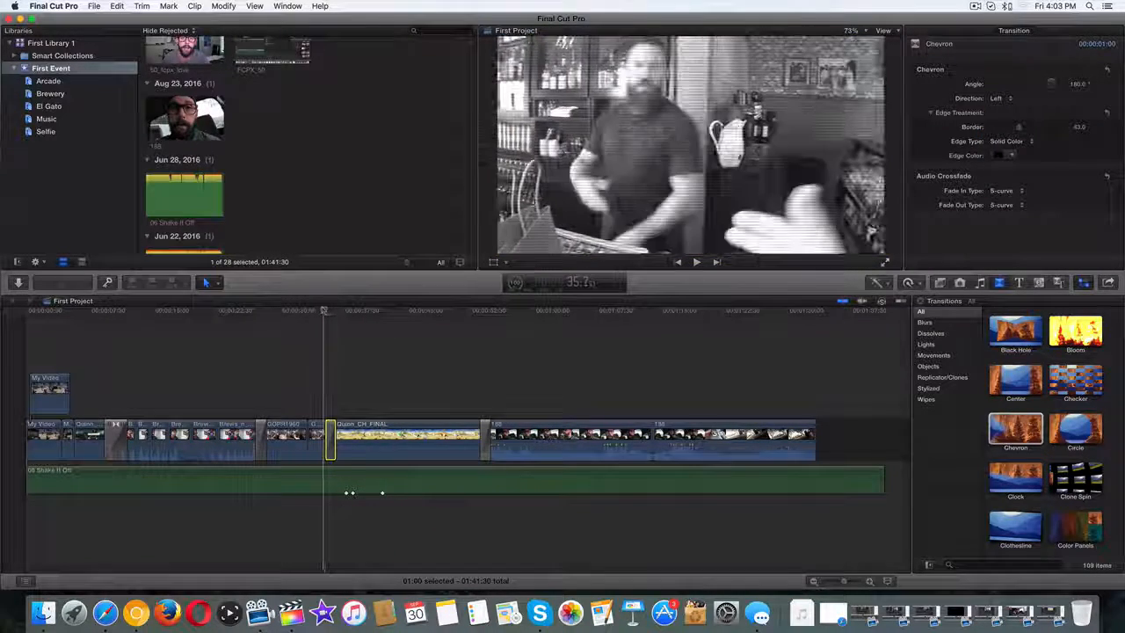
{"action": "left_click", "coordinate": [696, 262]}
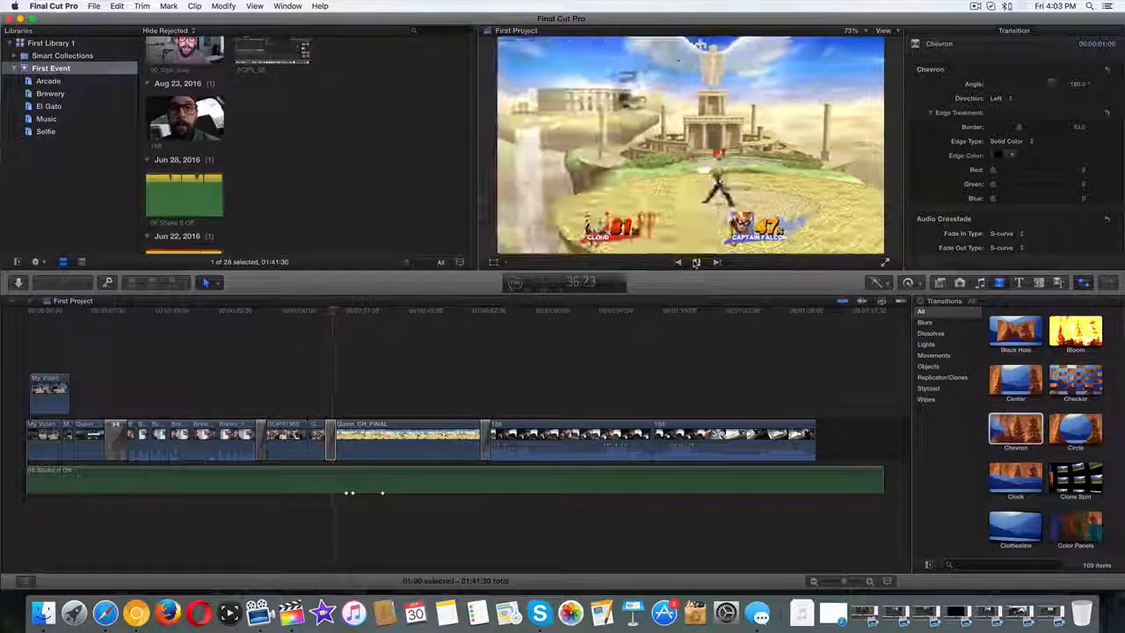
{"action": "left_click", "coordinate": [696, 262]}
{"action": "left_click_drag", "start_coordinate": [341, 310], "coordinate": [330, 311]}
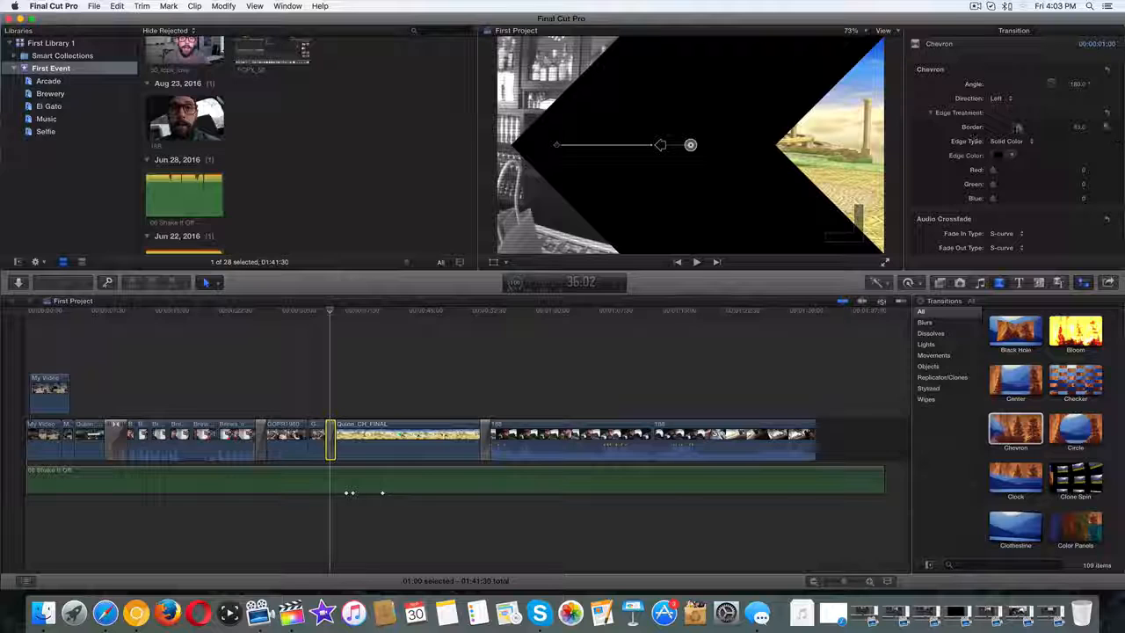
{"action": "left_click_drag", "start_coordinate": [1018, 128], "coordinate": [1010, 128]}
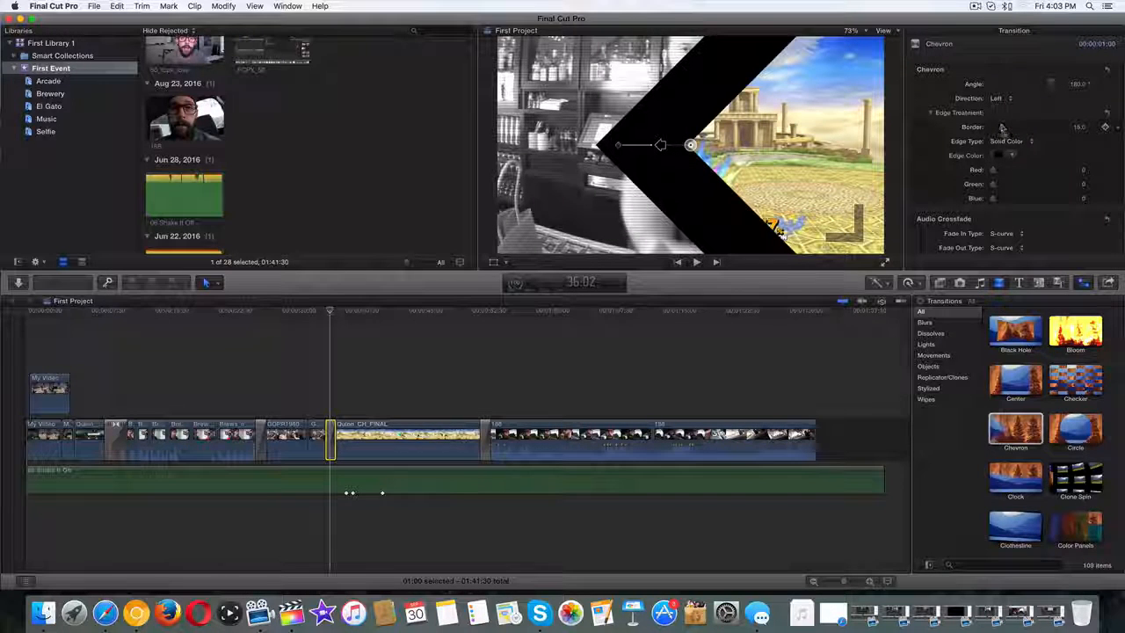
{"action": "left_click", "coordinate": [1010, 141]}
{"action": "left_click", "coordinate": [1009, 156]}
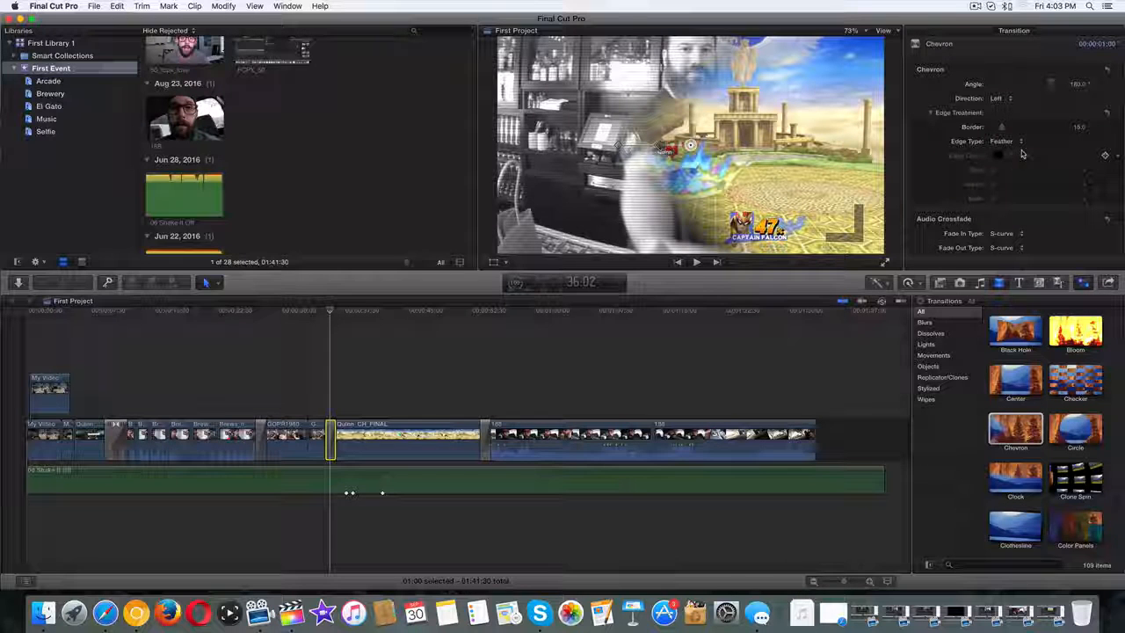
{"action": "left_click", "coordinate": [928, 113]}
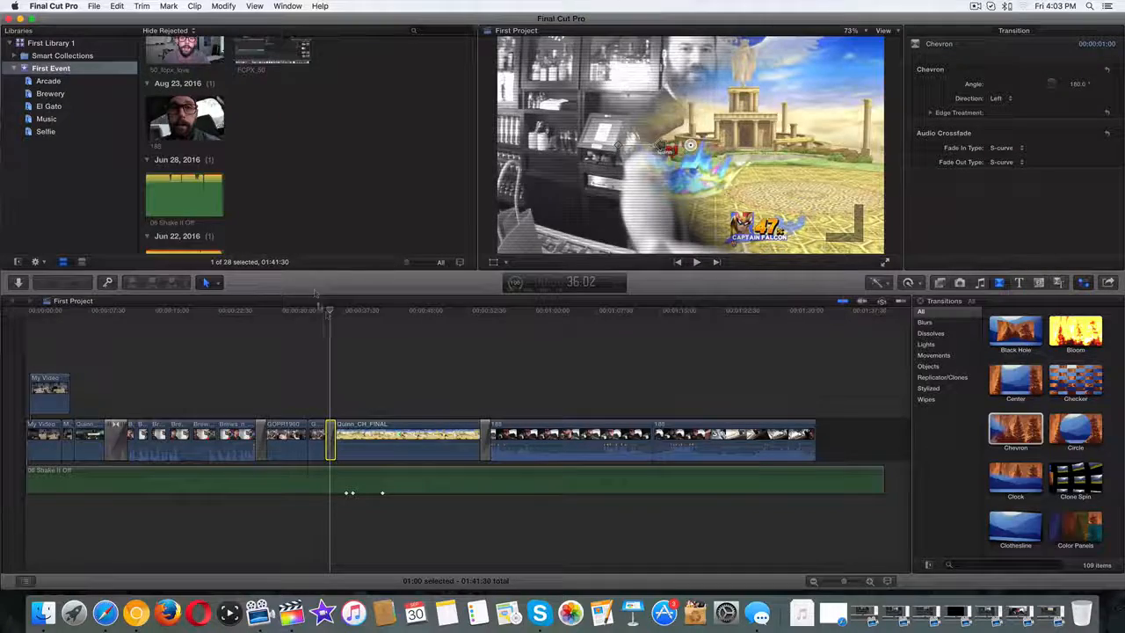
Scrub through the Chevron, then select the Circle transition after Quinn_CH_FINAL to show its settings.
{"action": "mouse_move", "coordinate": [330, 312]}
{"action": "left_mouse_down"}
{"action": "mouse_move", "coordinate": [312, 312]}
{"action": "mouse_move", "coordinate": [505, 312]}
{"action": "mouse_move", "coordinate": [316, 303]}
{"action": "mouse_move", "coordinate": [330, 312]}
{"action": "left_mouse_up"}
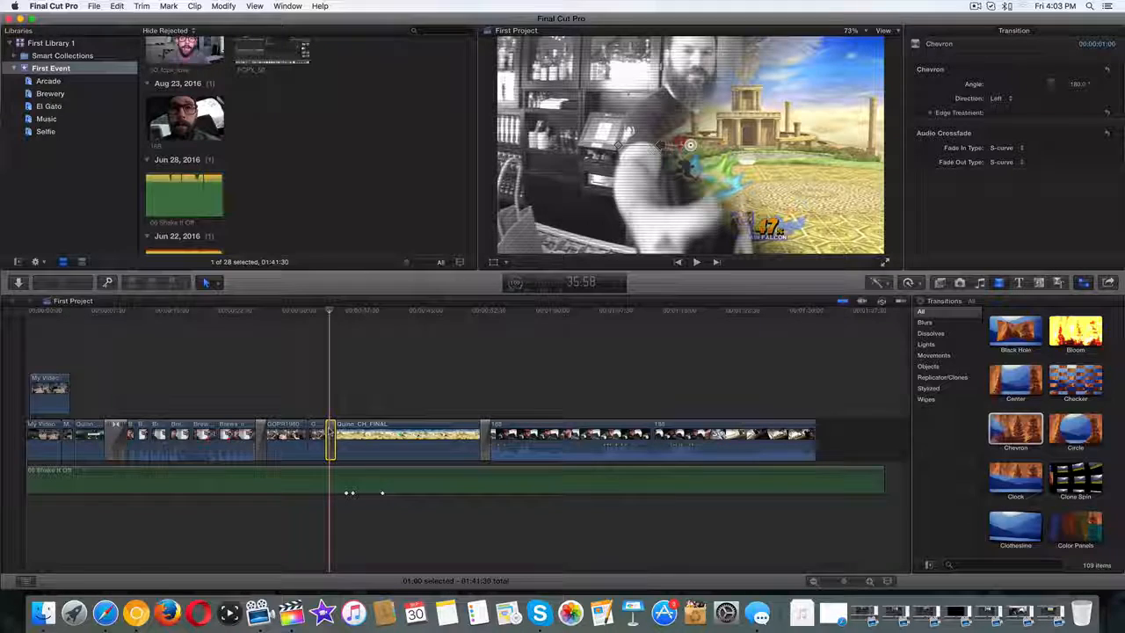
{"action": "left_click", "coordinate": [484, 436]}
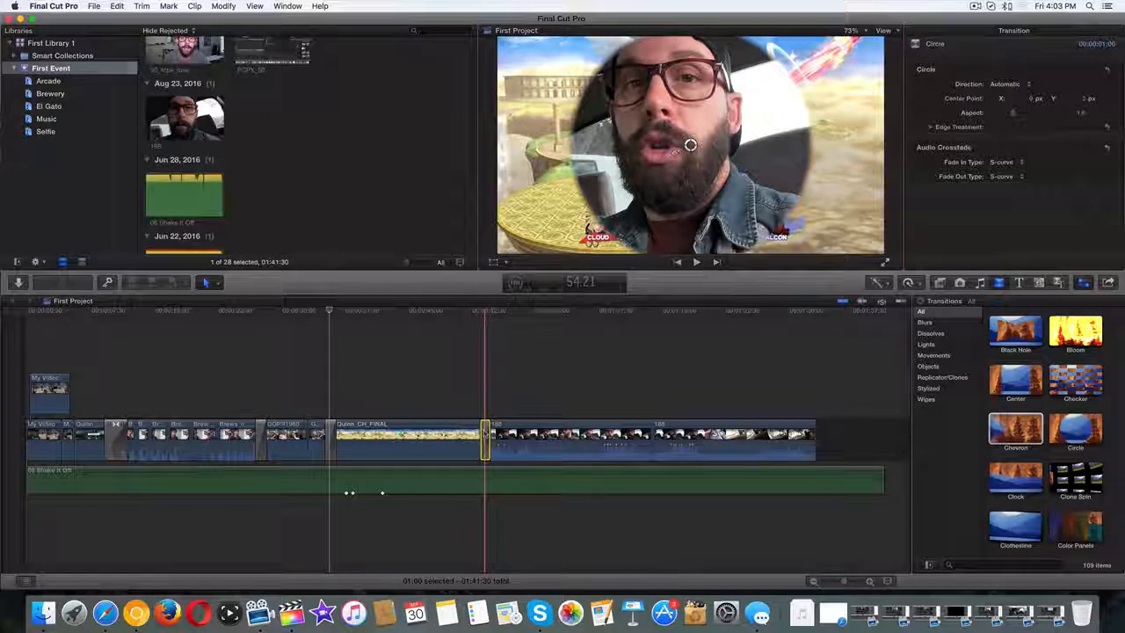
{"action": "key", "text": "Delete"}
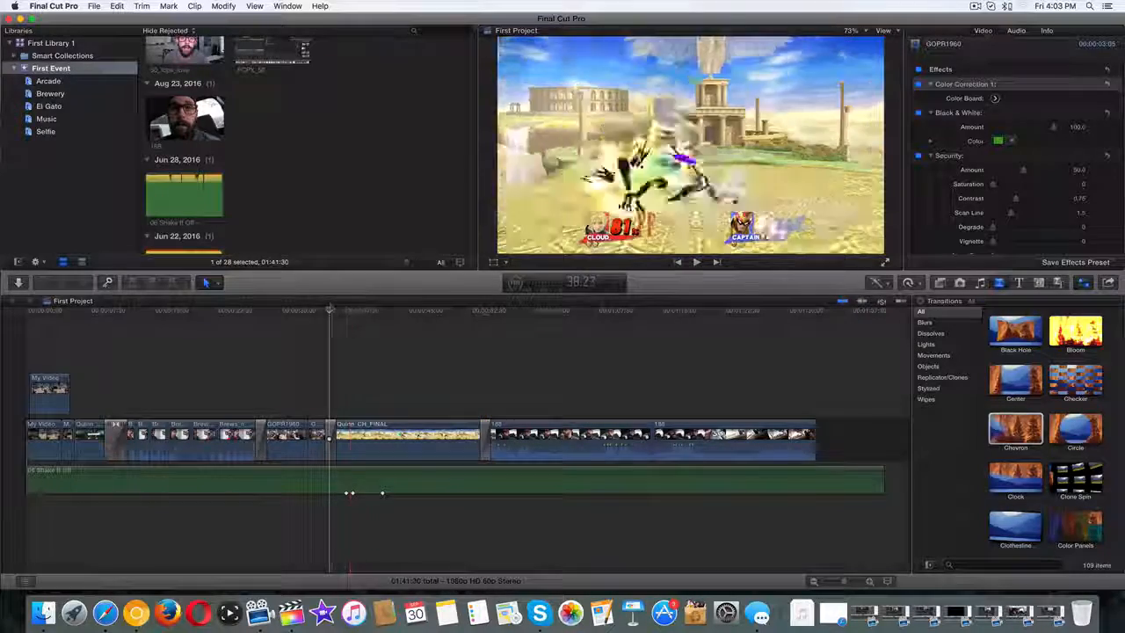
{"action": "left_click_drag", "start_coordinate": [330, 309], "coordinate": [479, 318]}
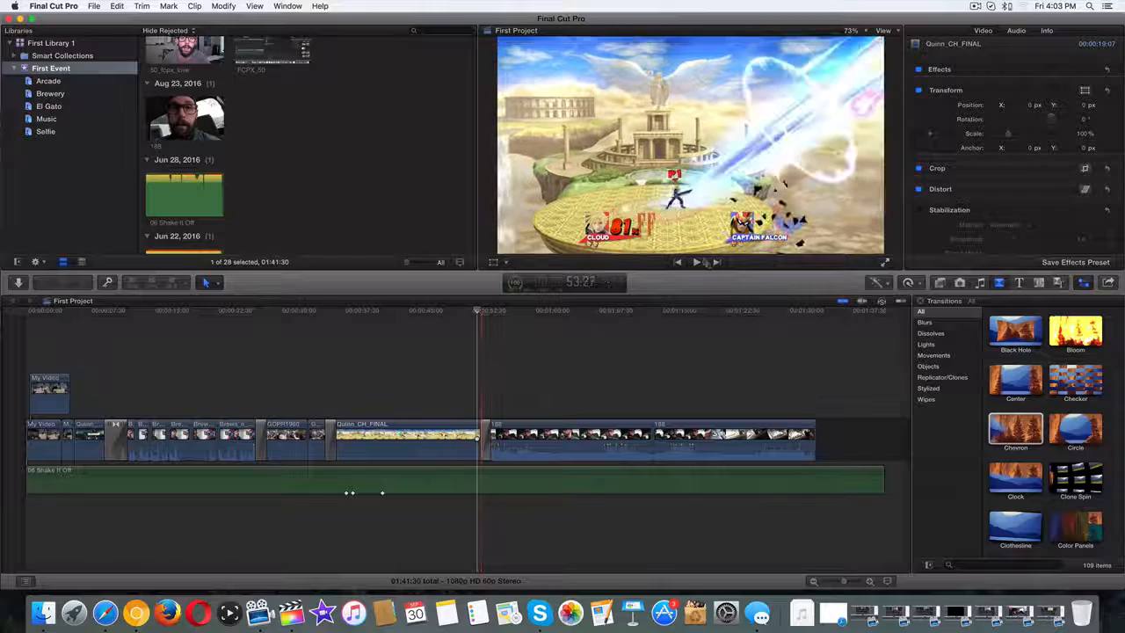
{"action": "left_click", "coordinate": [697, 261]}
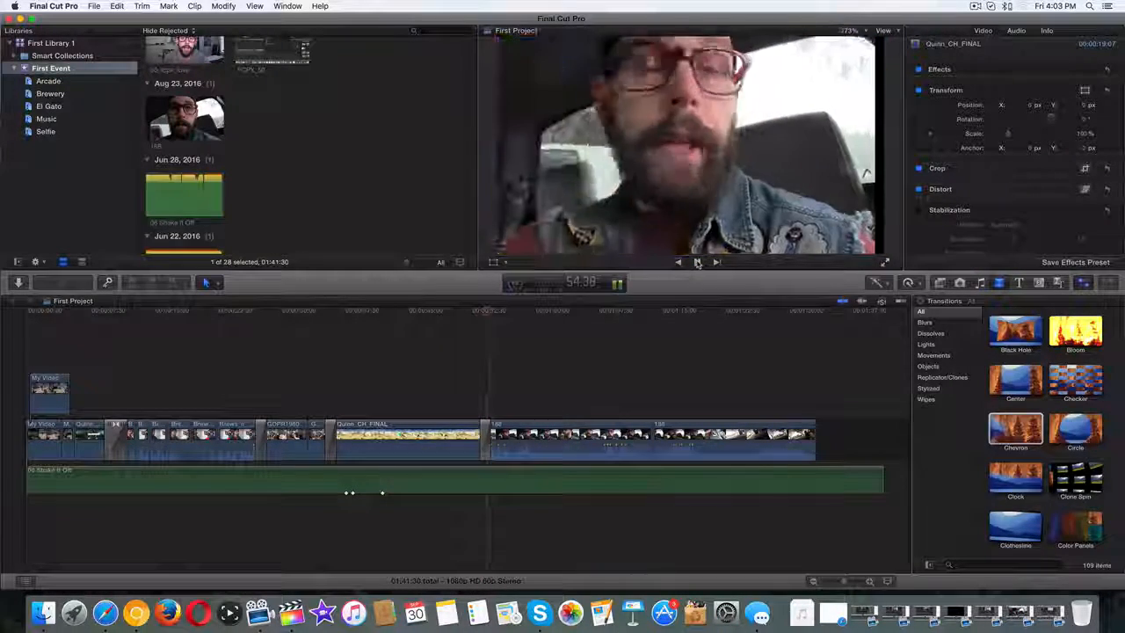
{"action": "left_click", "coordinate": [697, 263]}
{"action": "left_click", "coordinate": [474, 311]}
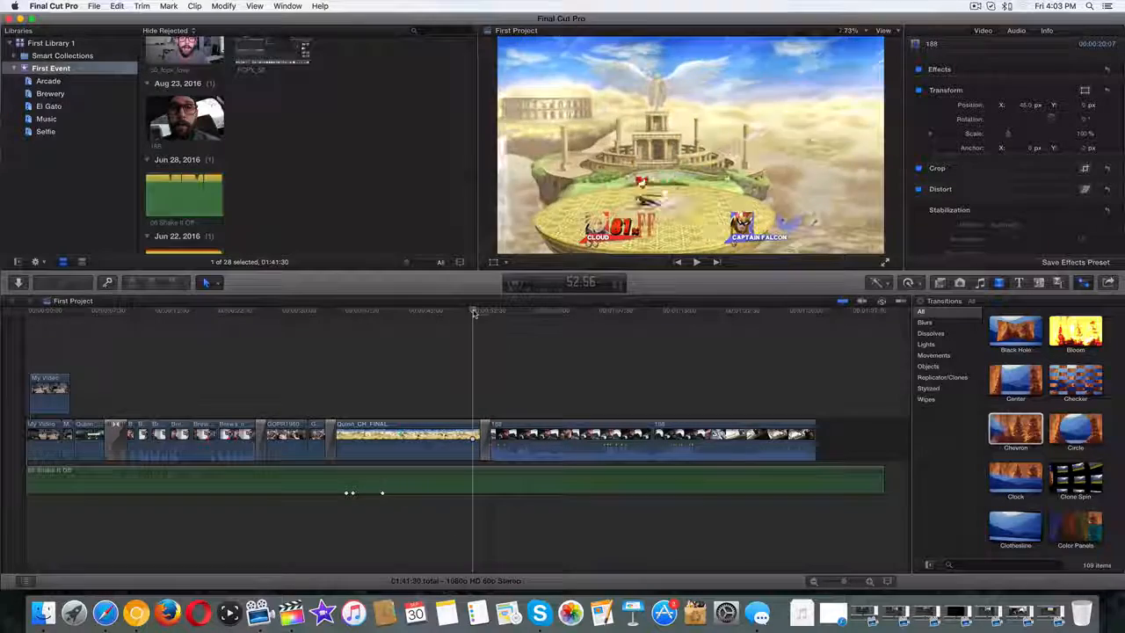
{"action": "left_click", "coordinate": [697, 262]}
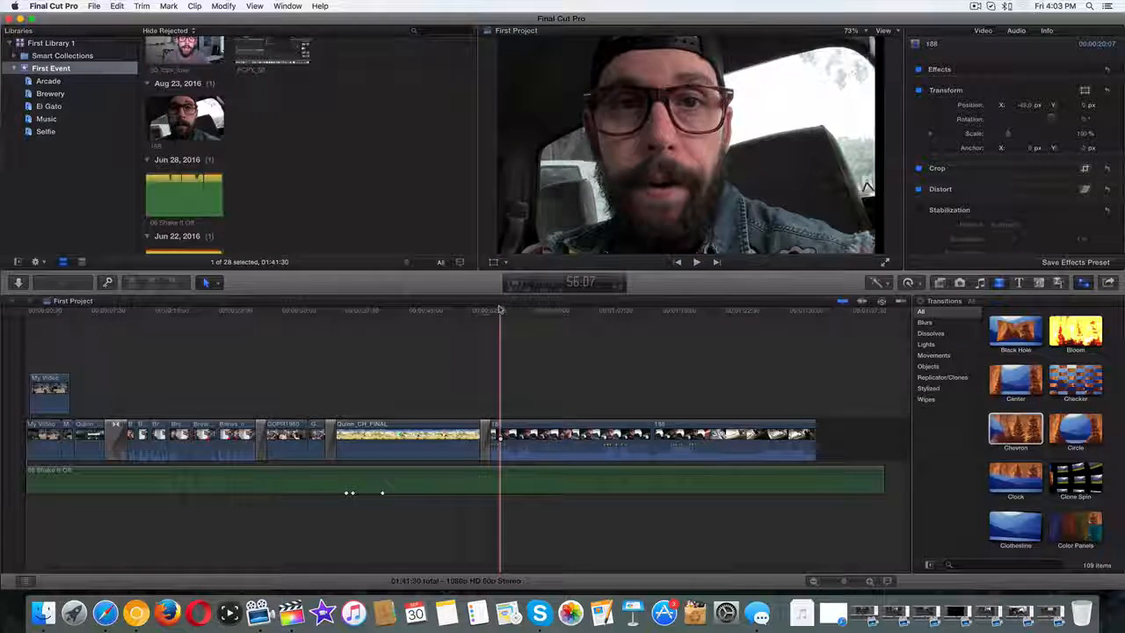
{"action": "left_click", "coordinate": [474, 311]}
{"action": "left_click_drag", "start_coordinate": [475, 311], "coordinate": [463, 312]}
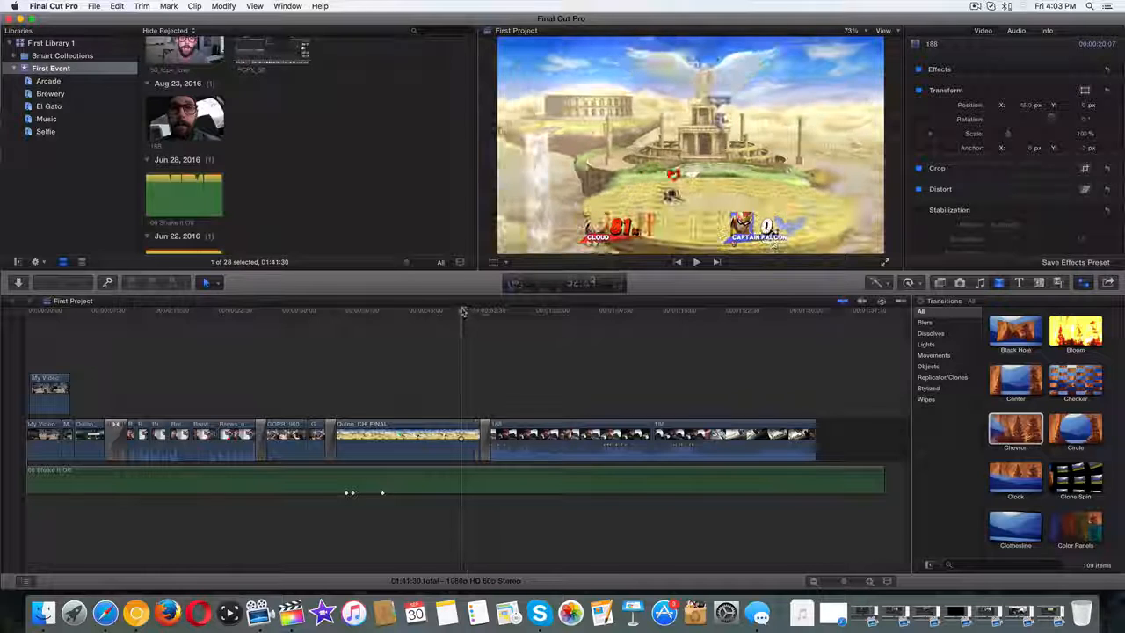